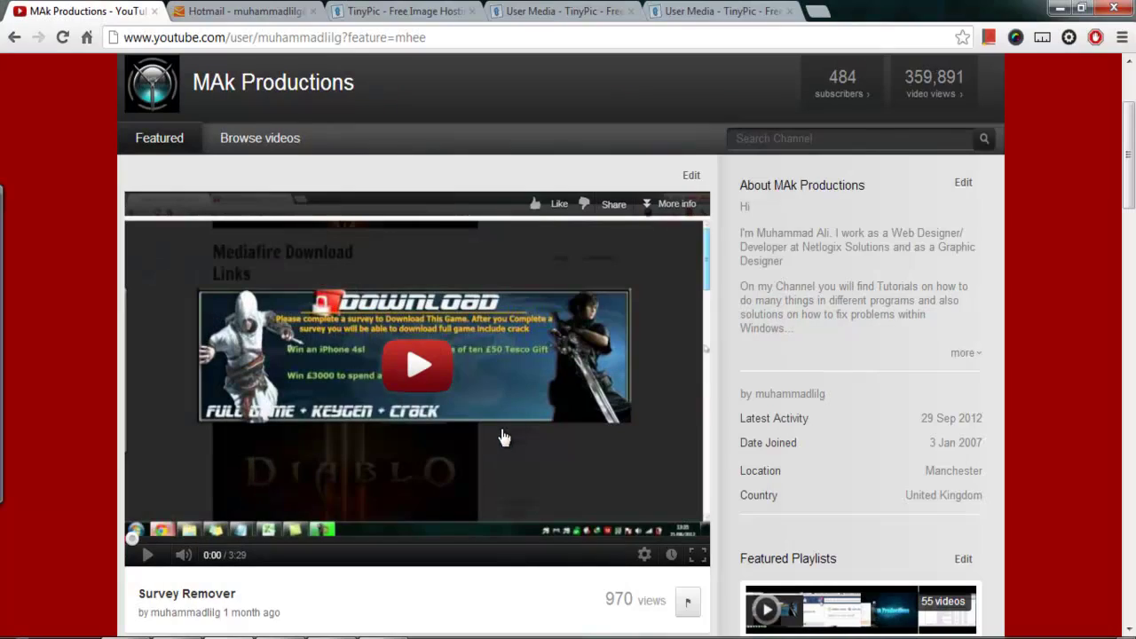
Browse the MAK Productions channel's videos and scroll through its Comments feed
drag(1126, 176, 1130, 155)
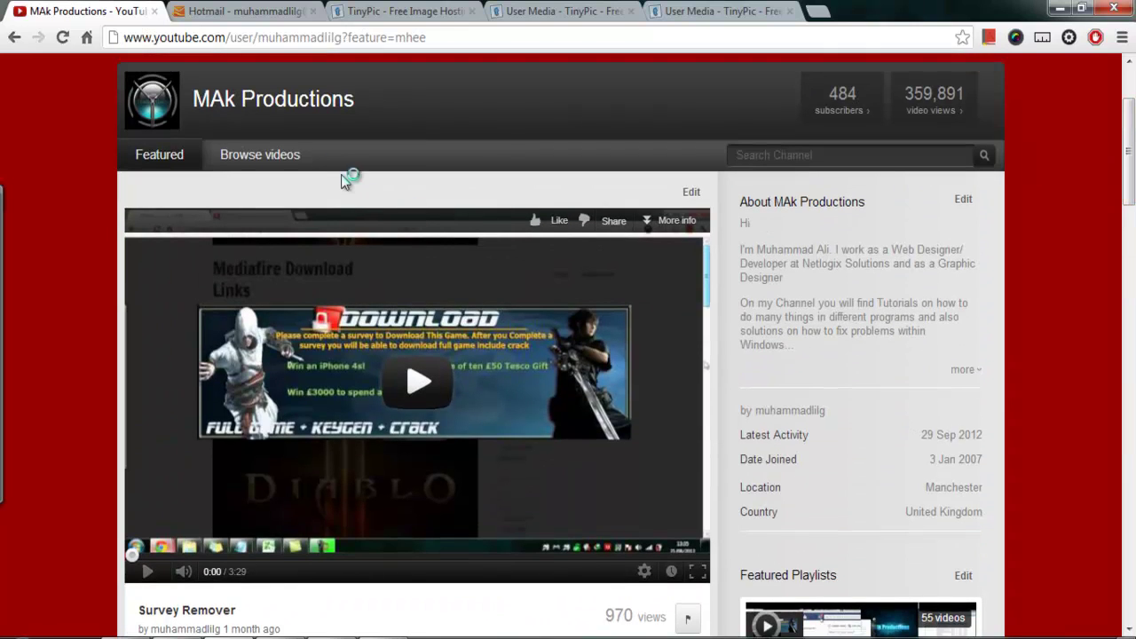
click(260, 155)
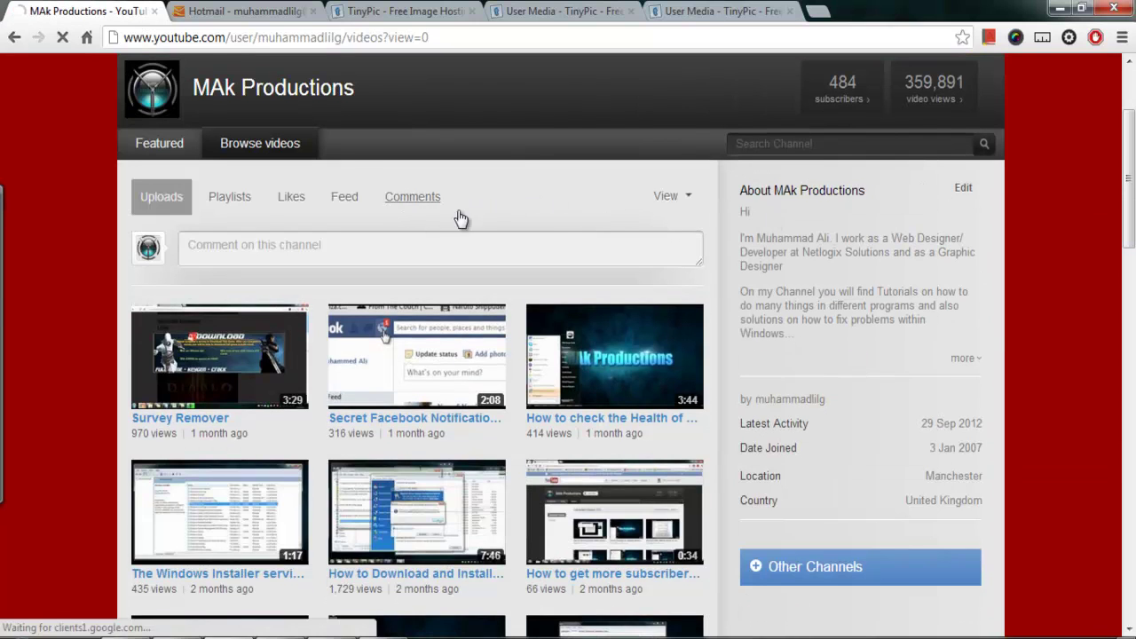
click(455, 209)
scroll(586, 306, down, 3)
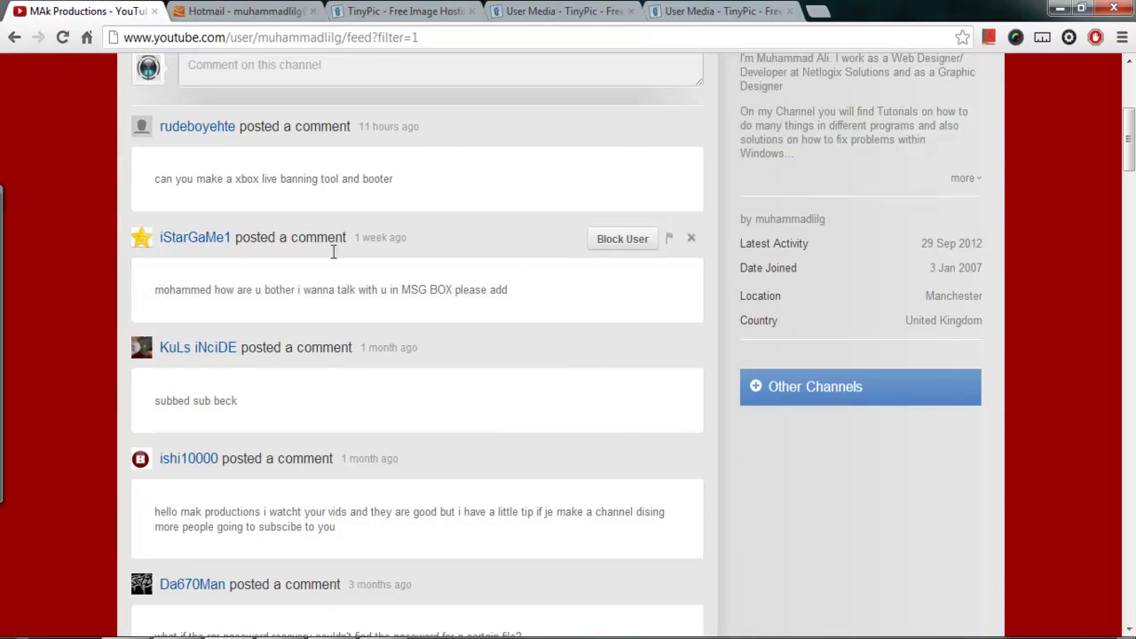
scroll(594, 228, up, 1)
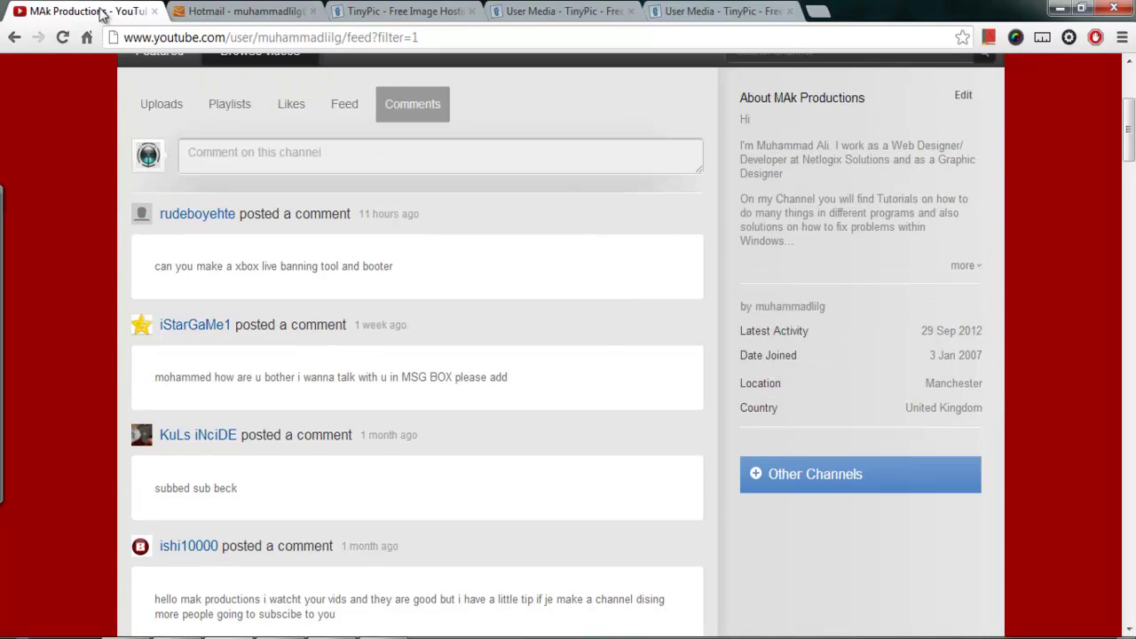
scroll(394, 202, up, 1)
Close the YouTube tab and open the Tutorial message in the Hotmail inbox
key(ctrl+w)
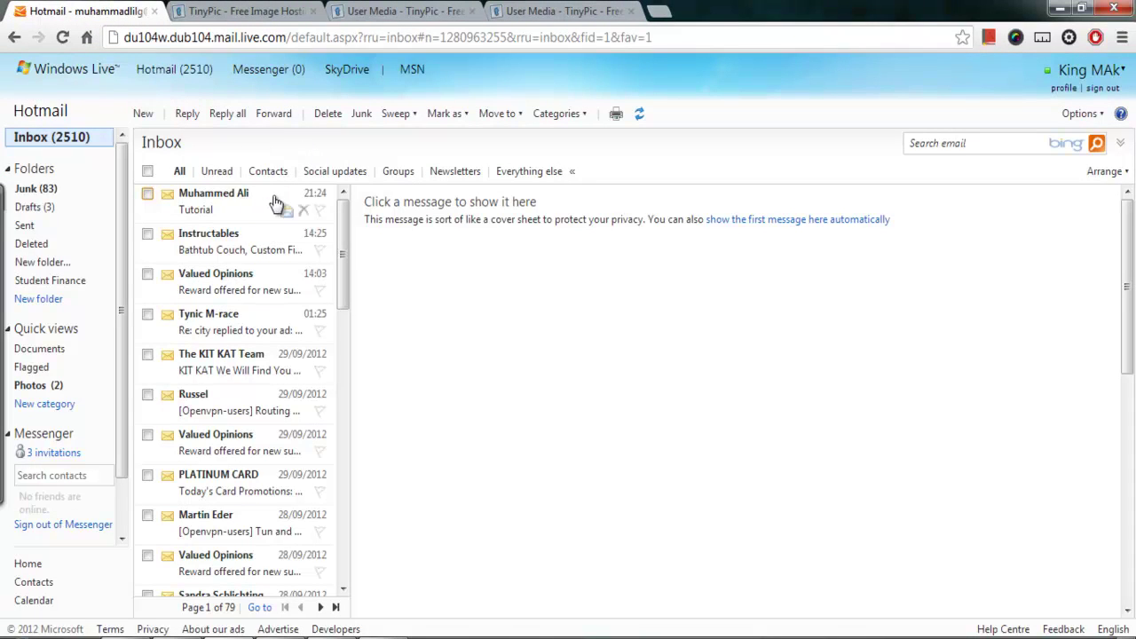
click(213, 208)
drag(1129, 226, 1132, 293)
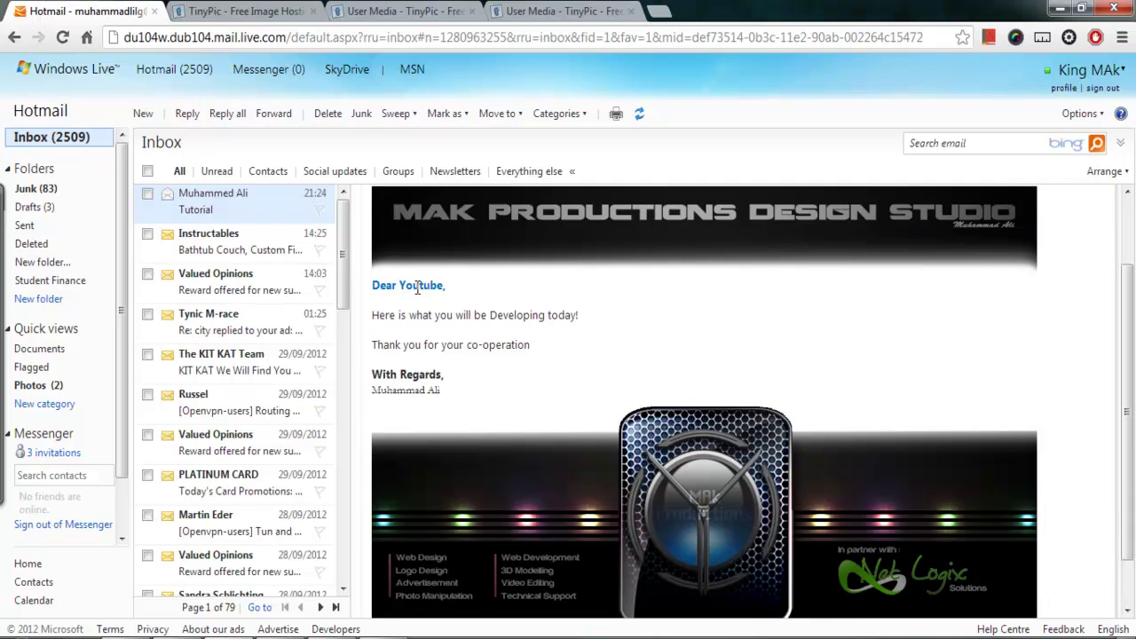
Highlight the 'Dear Youtube' greeting, the thank-you line and the With Regards signature lines
drag(376, 291, 612, 309)
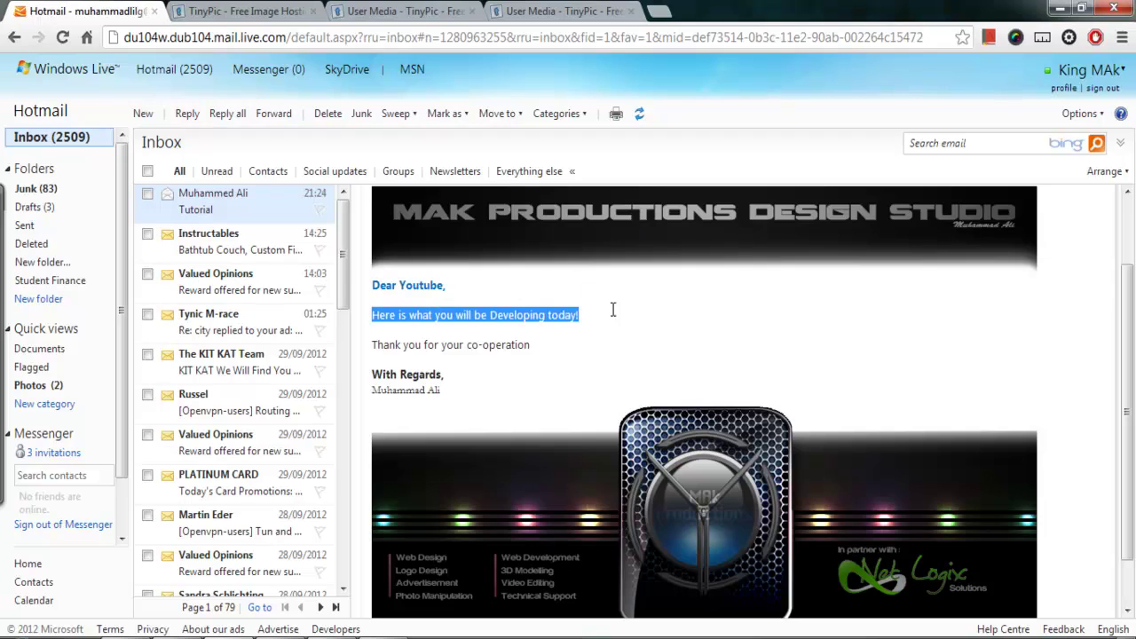
drag(372, 344, 574, 346)
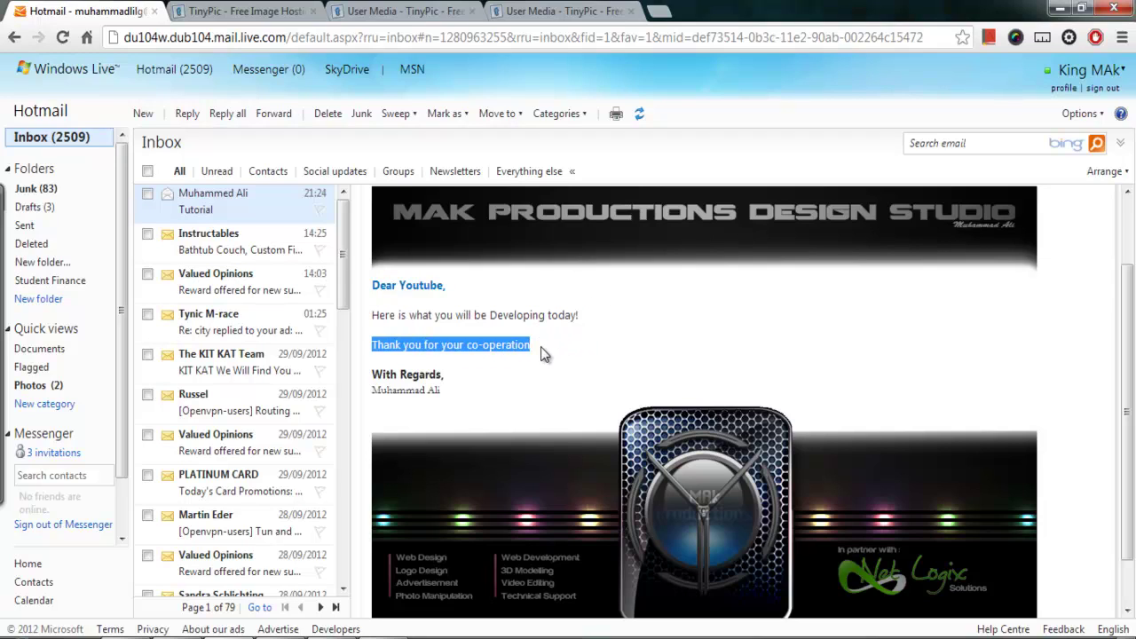
drag(372, 371, 452, 396)
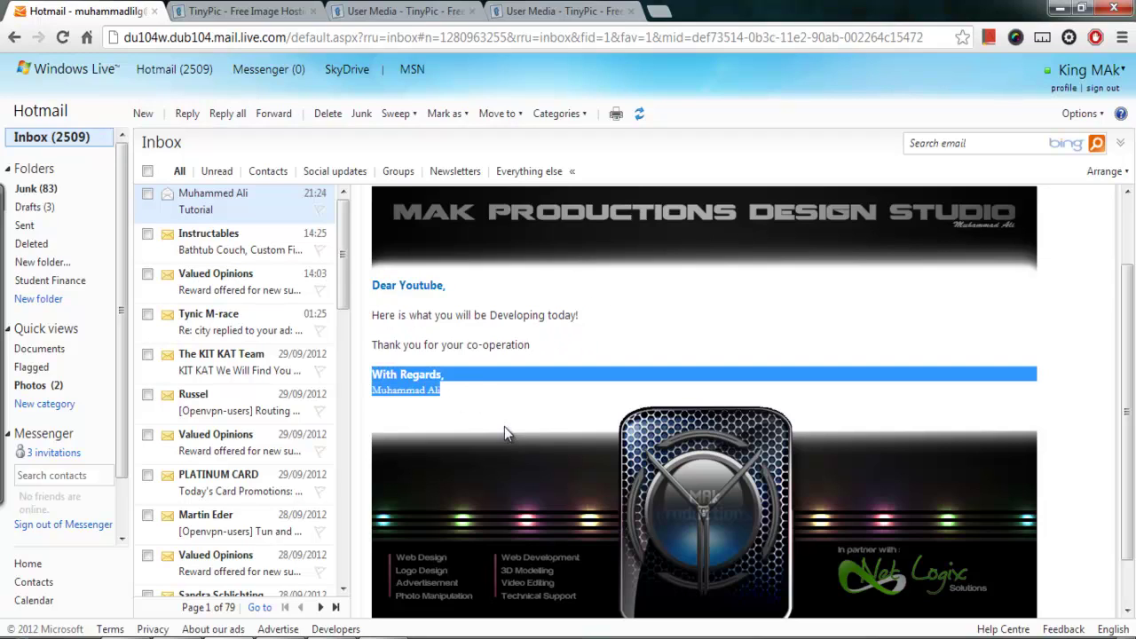
scroll(1122, 346, down, 1)
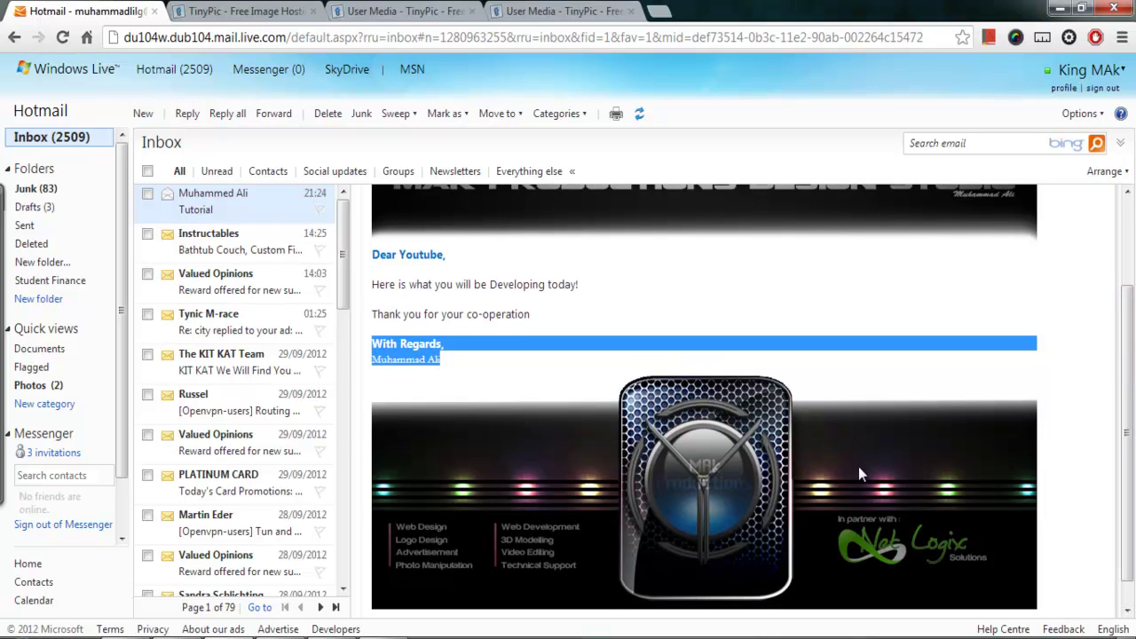
click(890, 363)
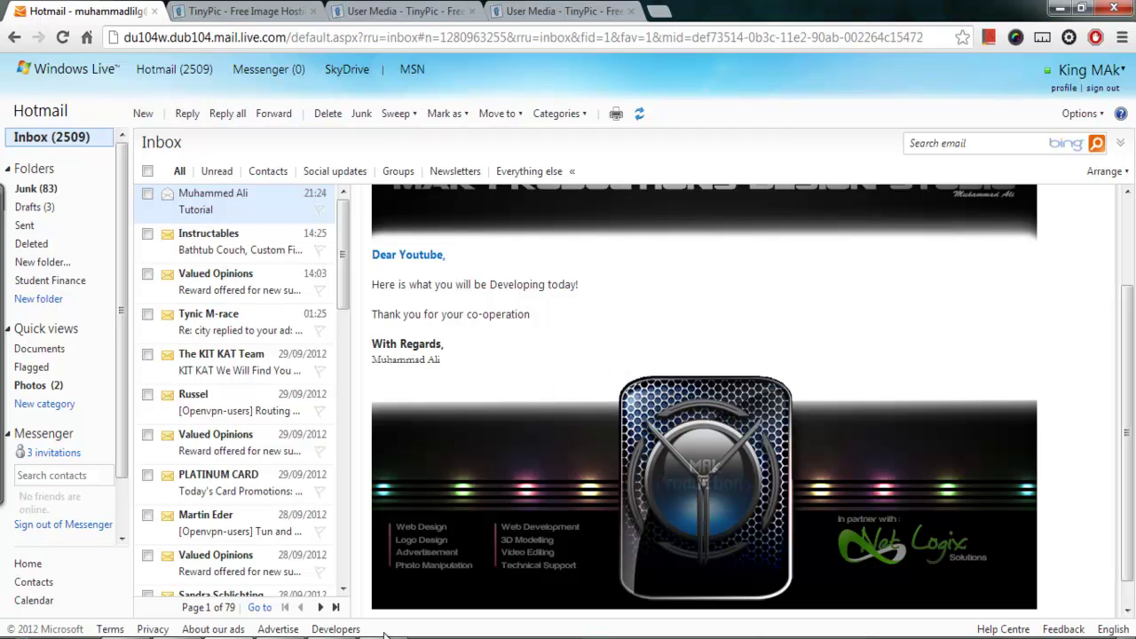
key(alt+Tab)
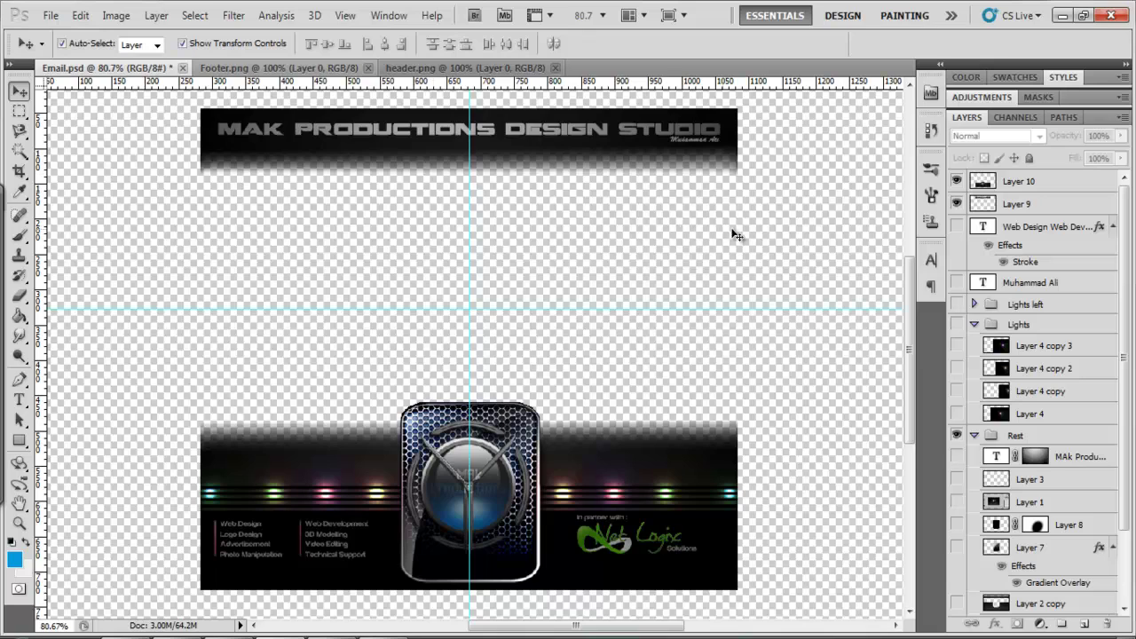
scroll(737, 235, up, 1)
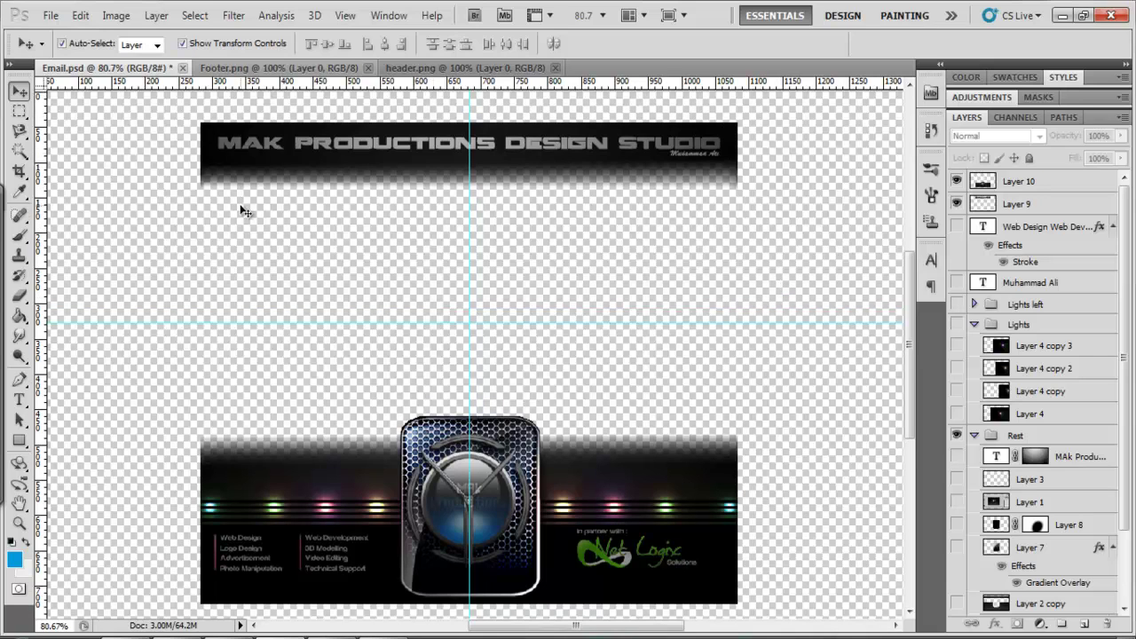
click(224, 157)
click(257, 538)
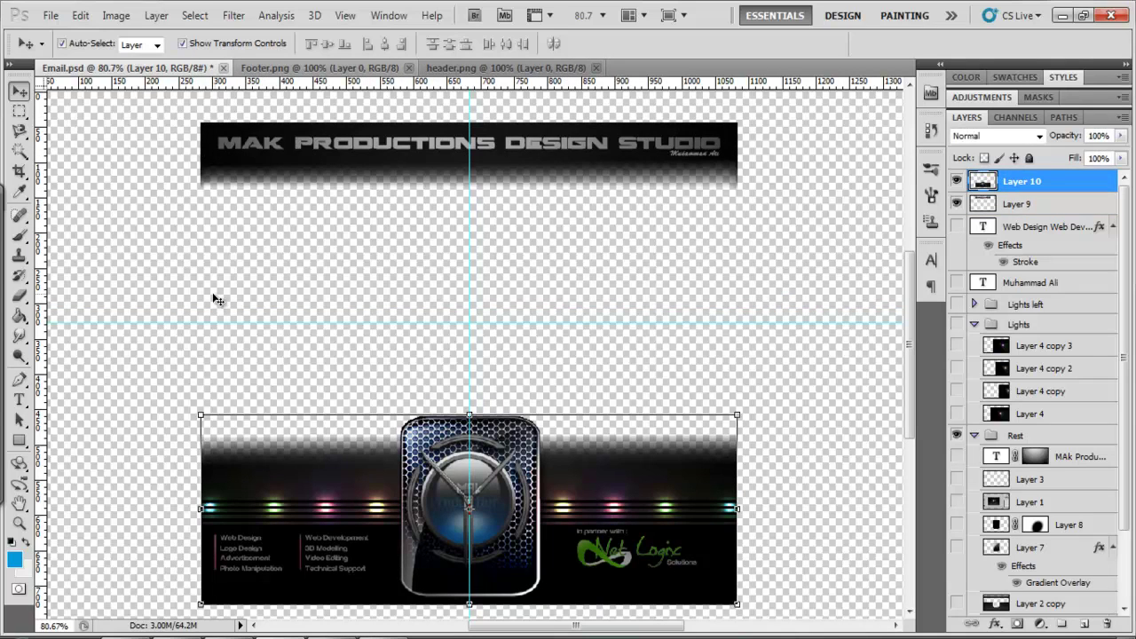
click(157, 271)
click(19, 440)
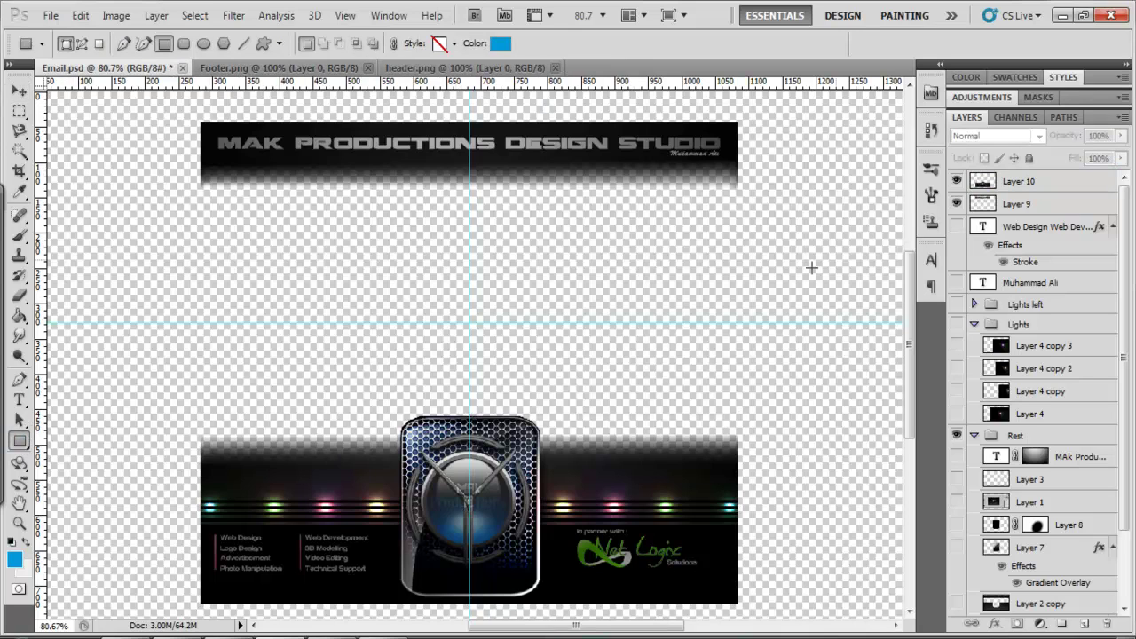
click(1038, 182)
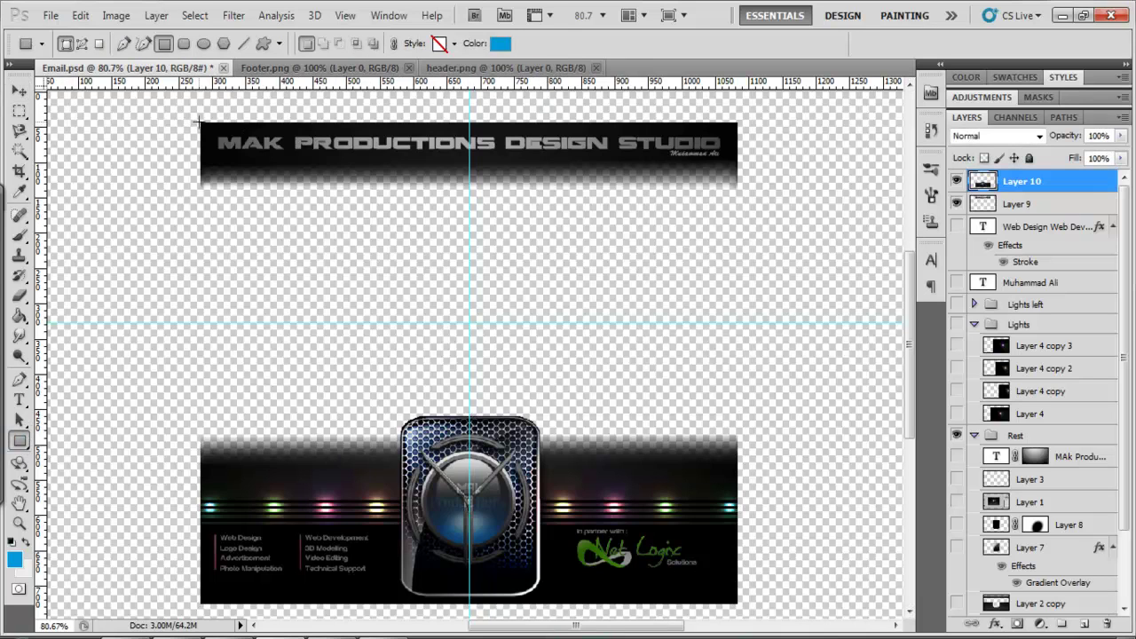
drag(198, 122, 739, 607)
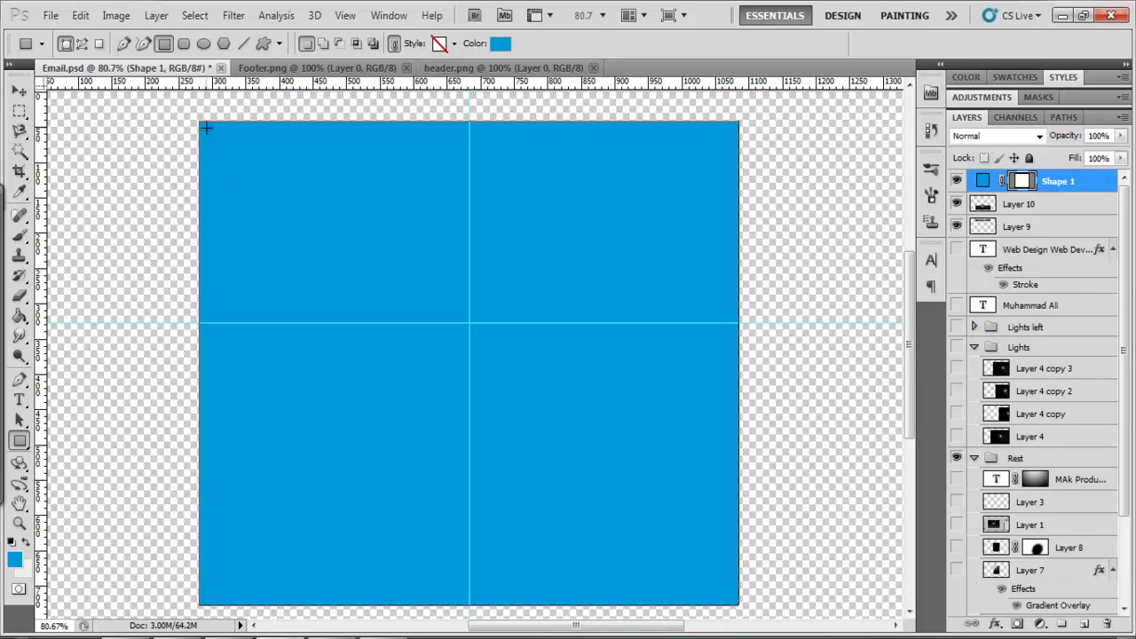
drag(205, 129, 723, 195)
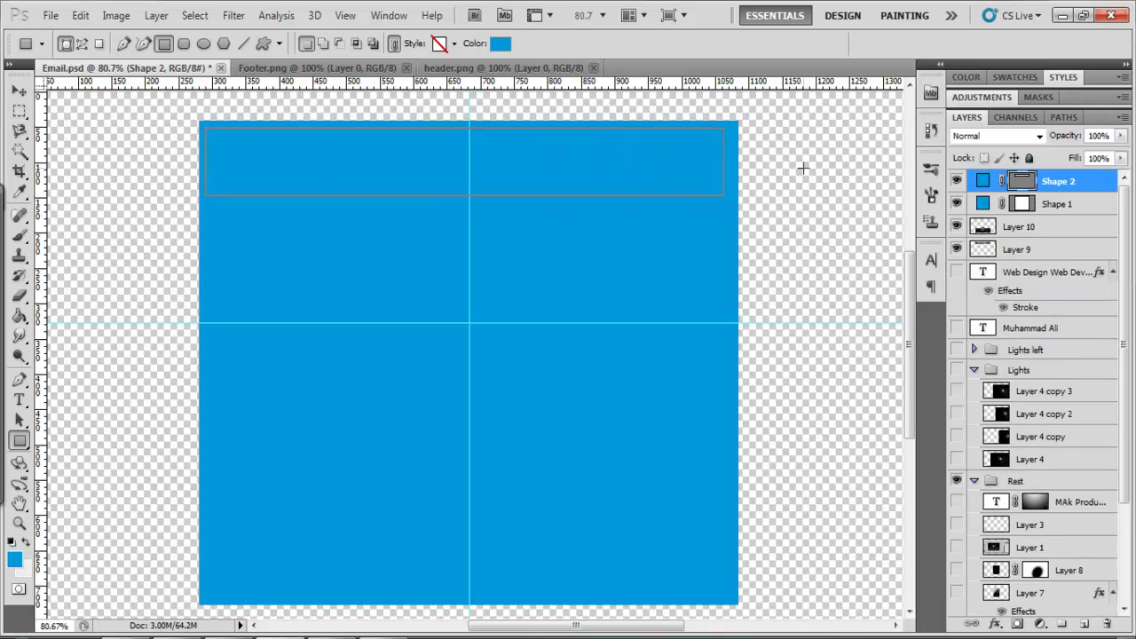
double_click(988, 182)
click(701, 482)
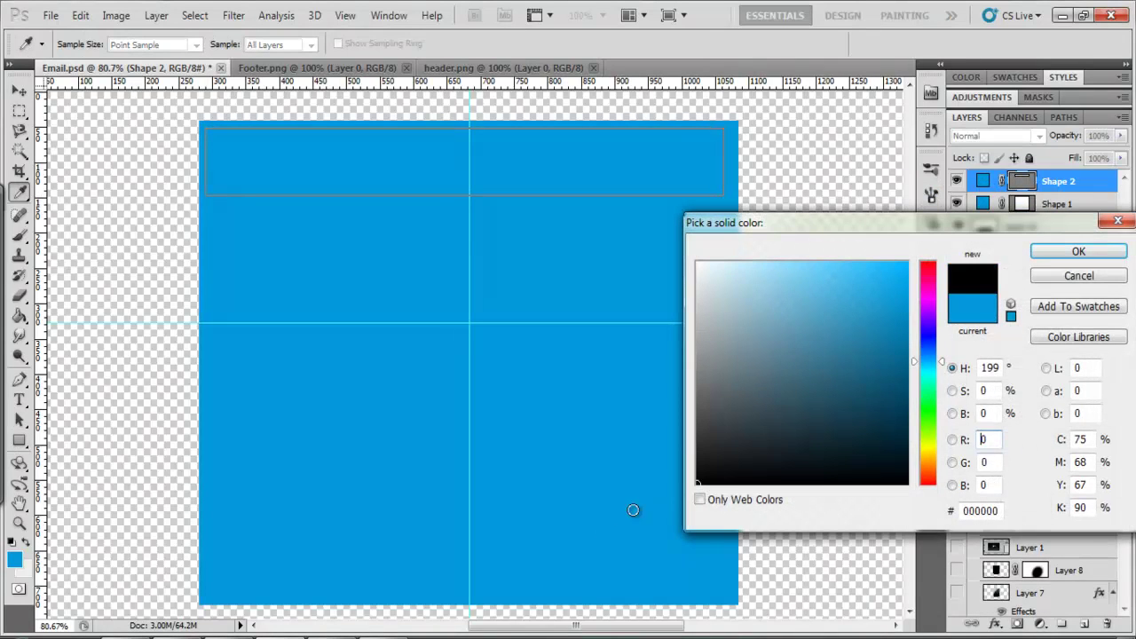
key(Return)
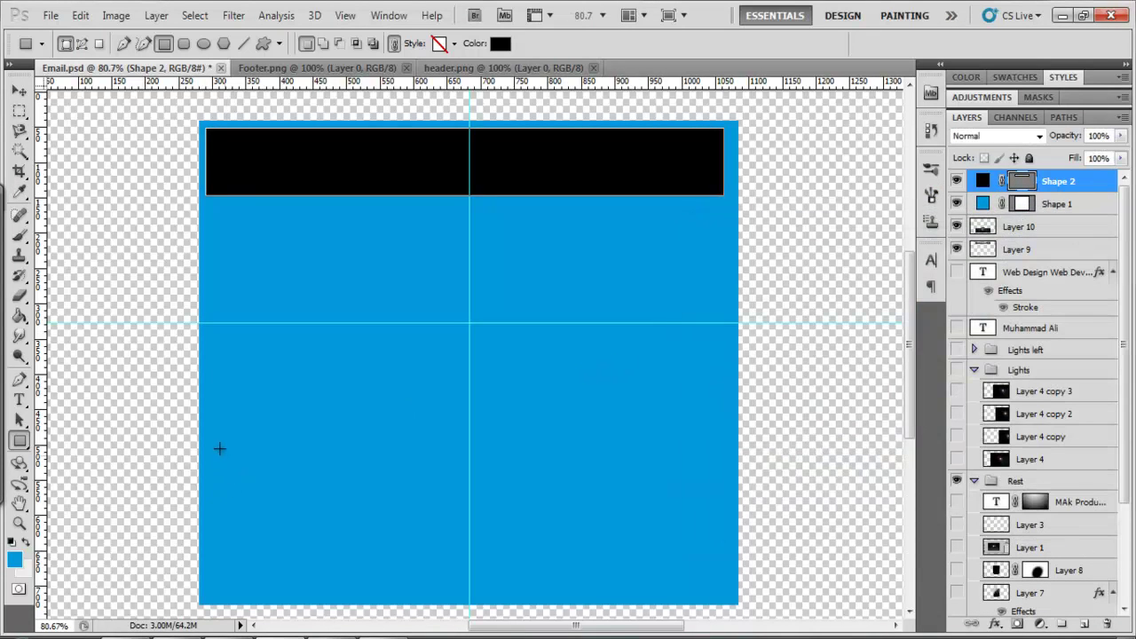
drag(211, 444, 713, 589)
drag(684, 366, 722, 424)
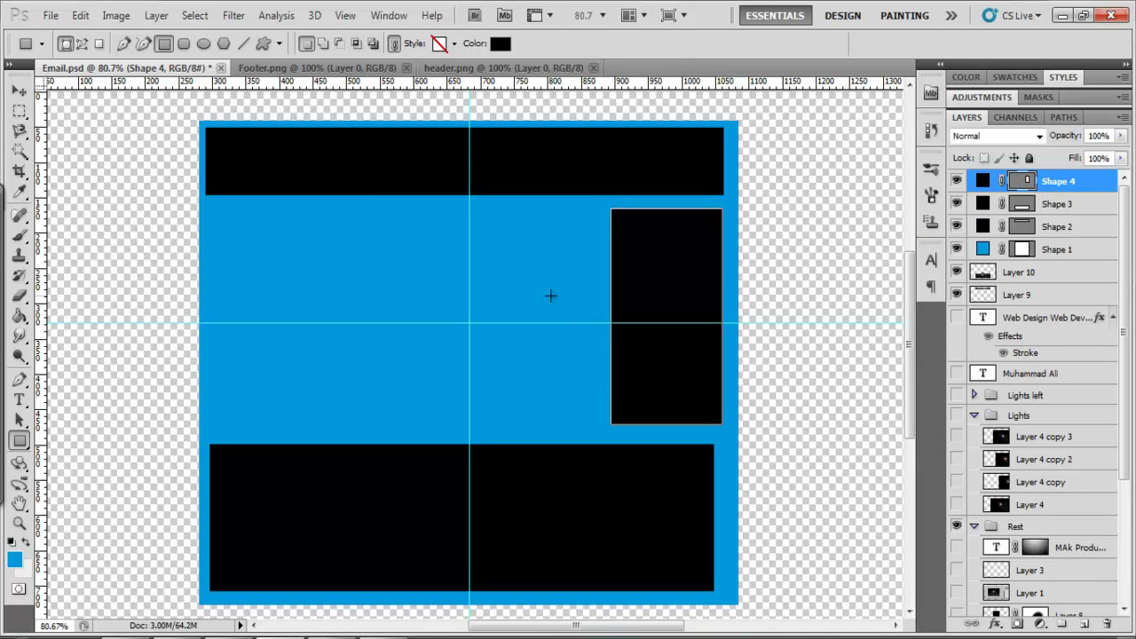
key(v)
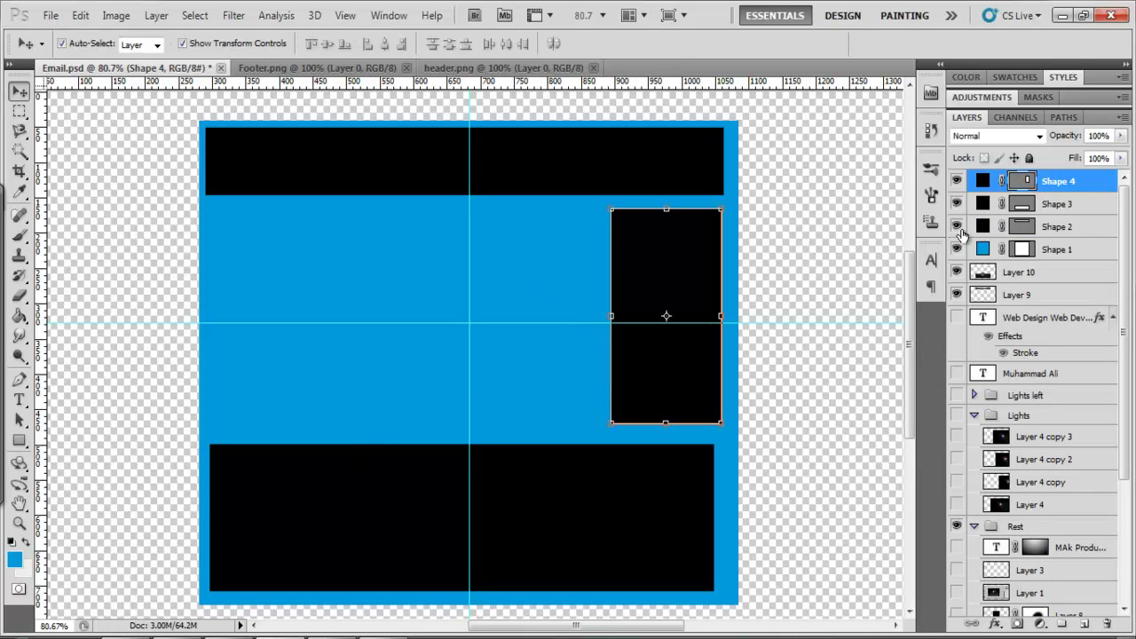
shift+click(1048, 255)
key(Delete)
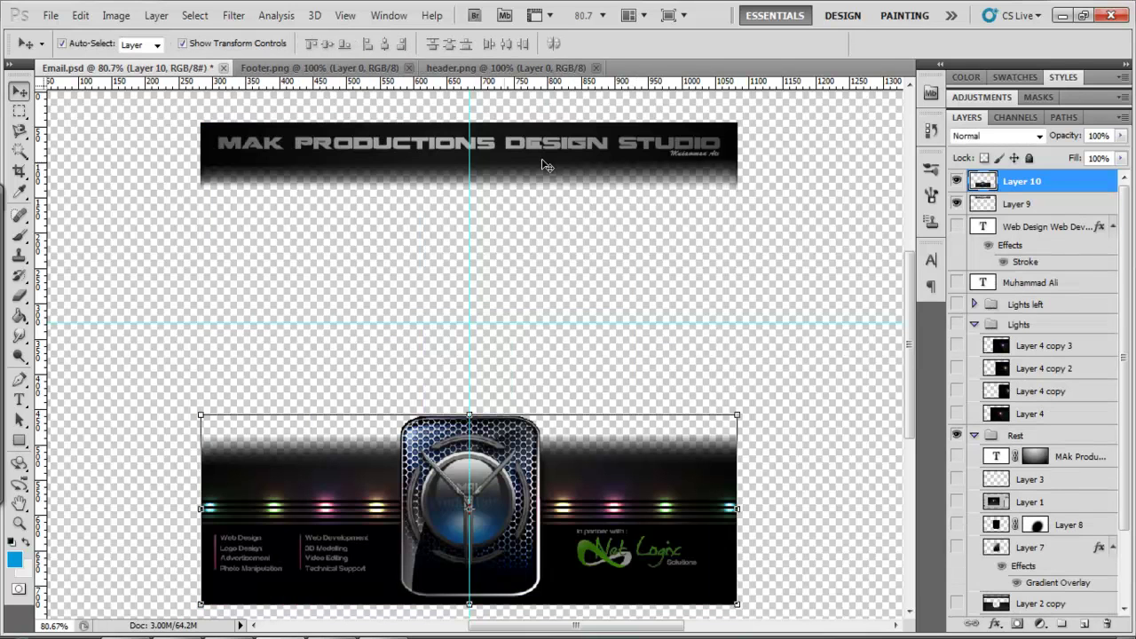
Deselect the header banner layer and switch to the Footer.png document
click(395, 159)
click(581, 322)
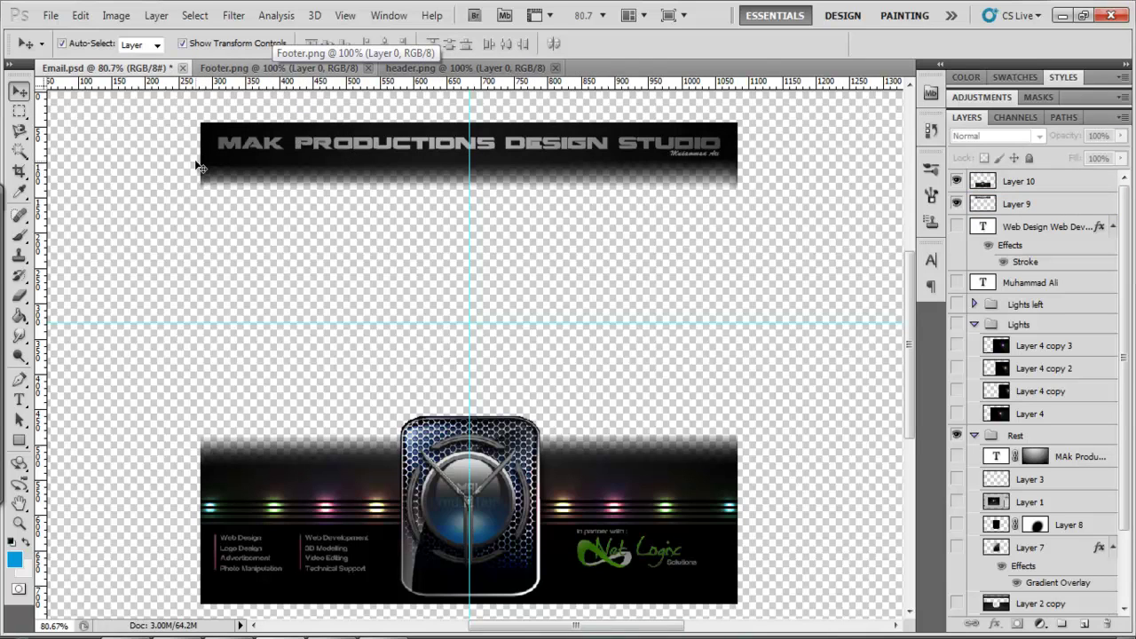
click(278, 69)
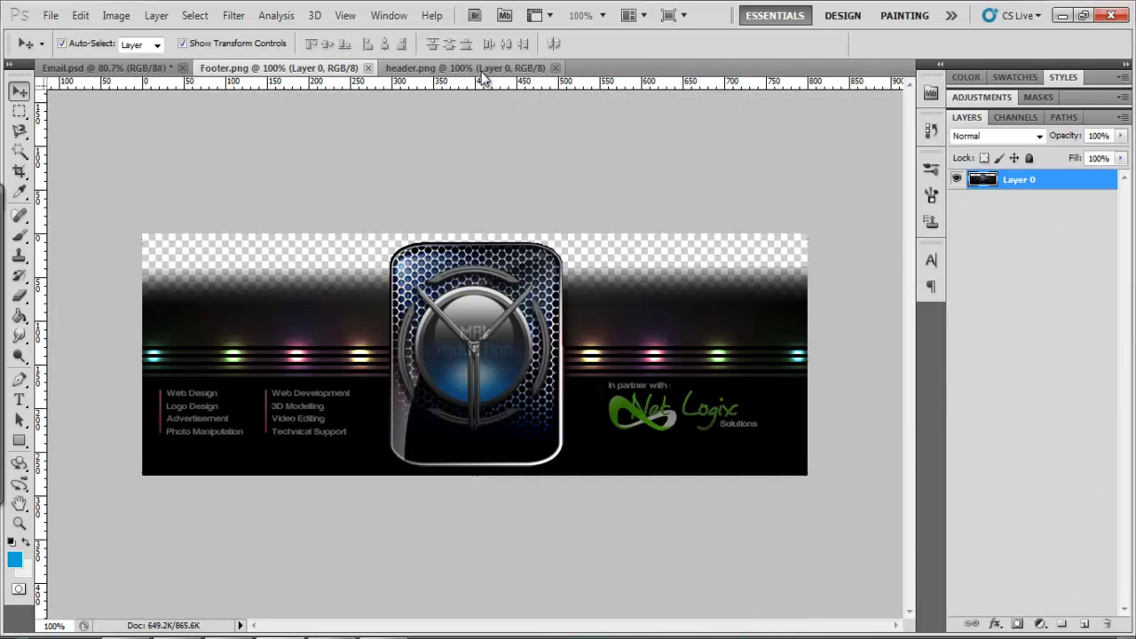
click(466, 68)
click(297, 69)
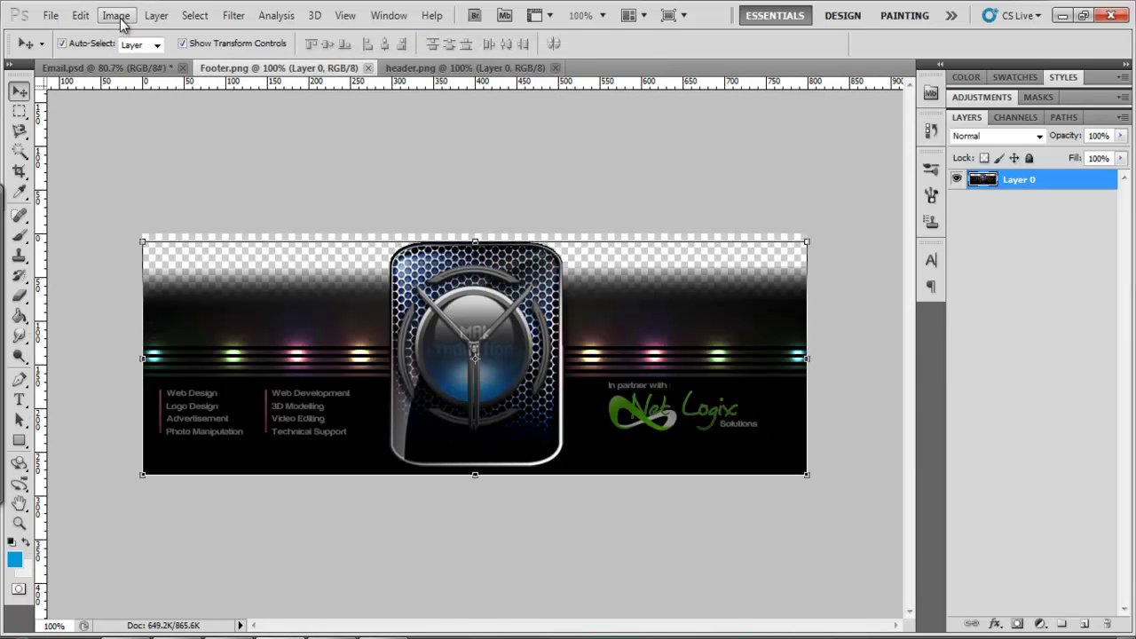
Confirm in Image Size that Footer.png measures 800 × 277 pixels, without changes
click(117, 16)
click(137, 141)
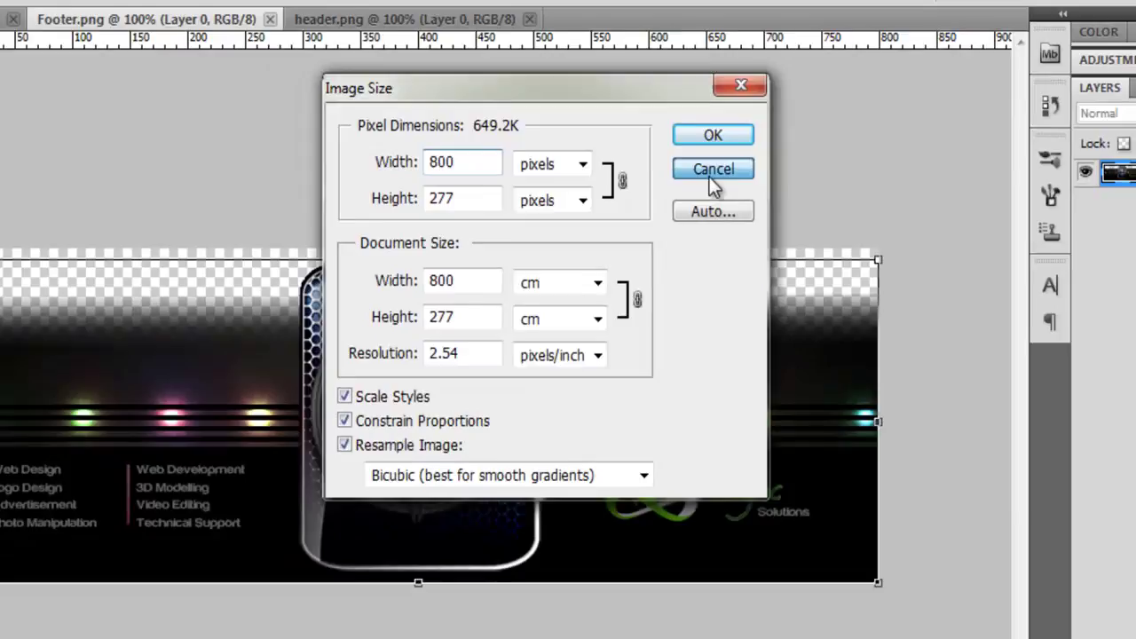
click(728, 165)
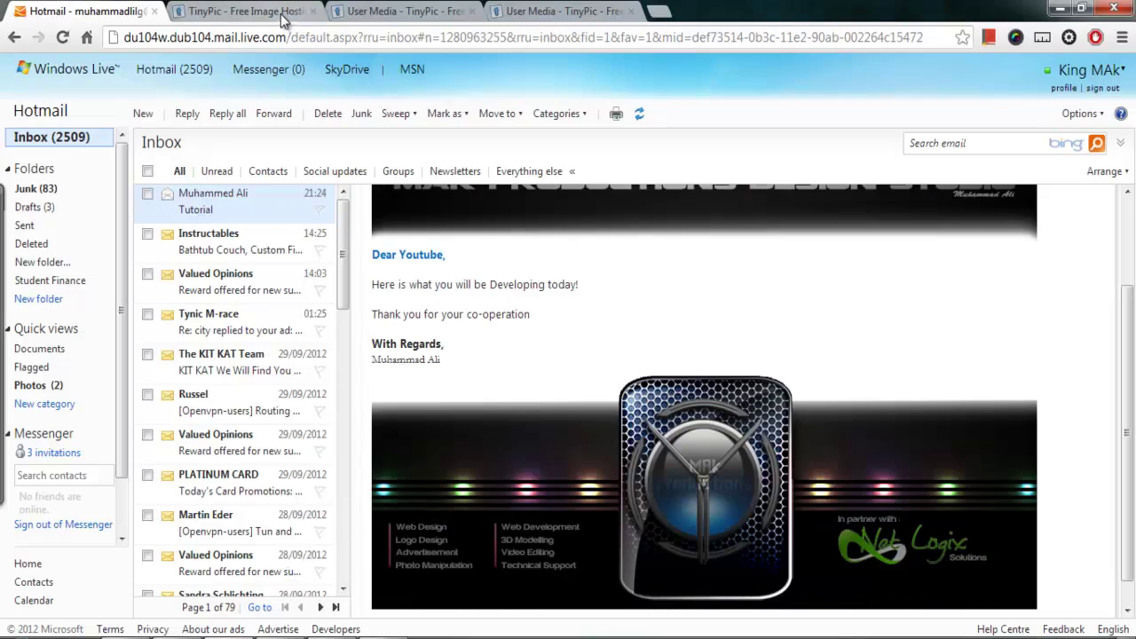
On TinyPic, choose an image file to upload and leave Resize at Default
click(253, 11)
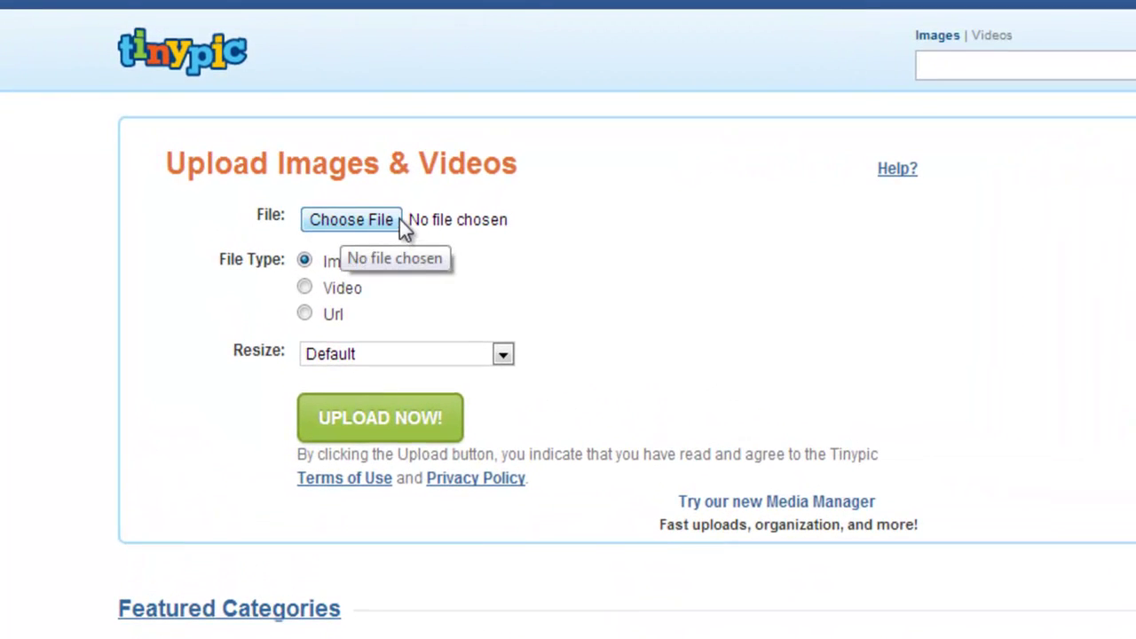
click(371, 226)
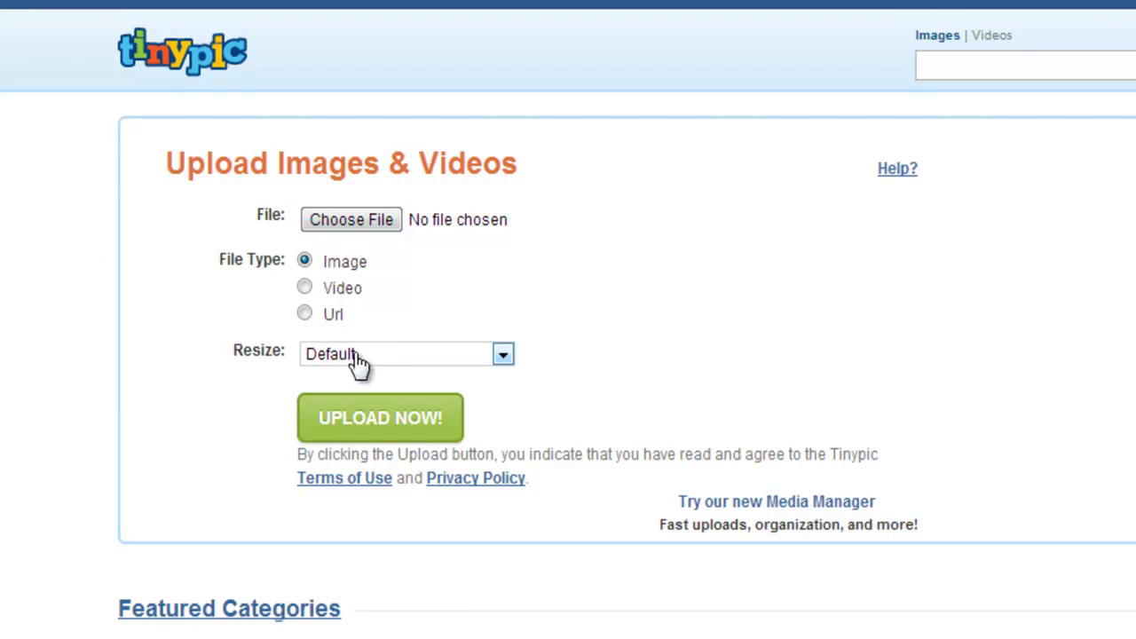
click(357, 356)
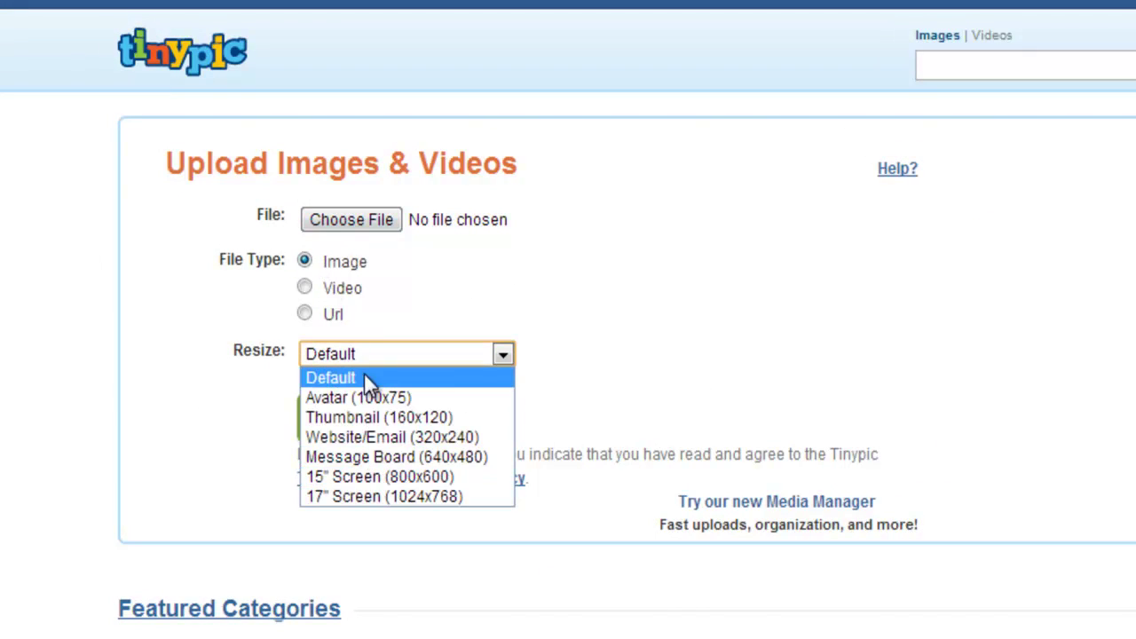
click(373, 377)
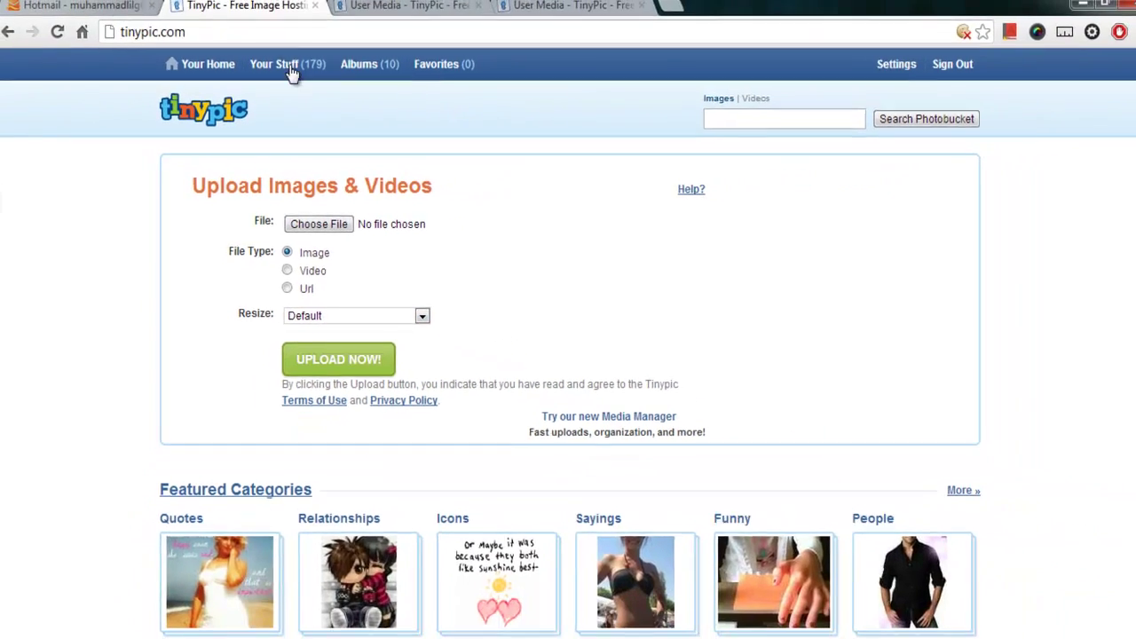
Select the full Direct Link URL on the uploaded header banner's TinyPic page
click(370, 11)
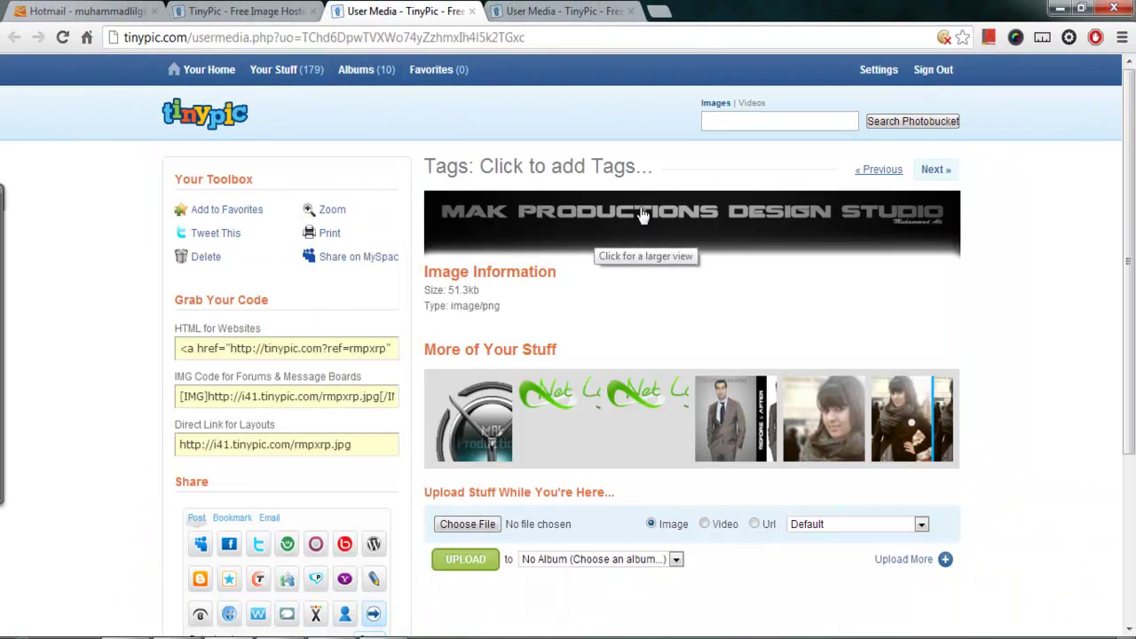
click(55, 39)
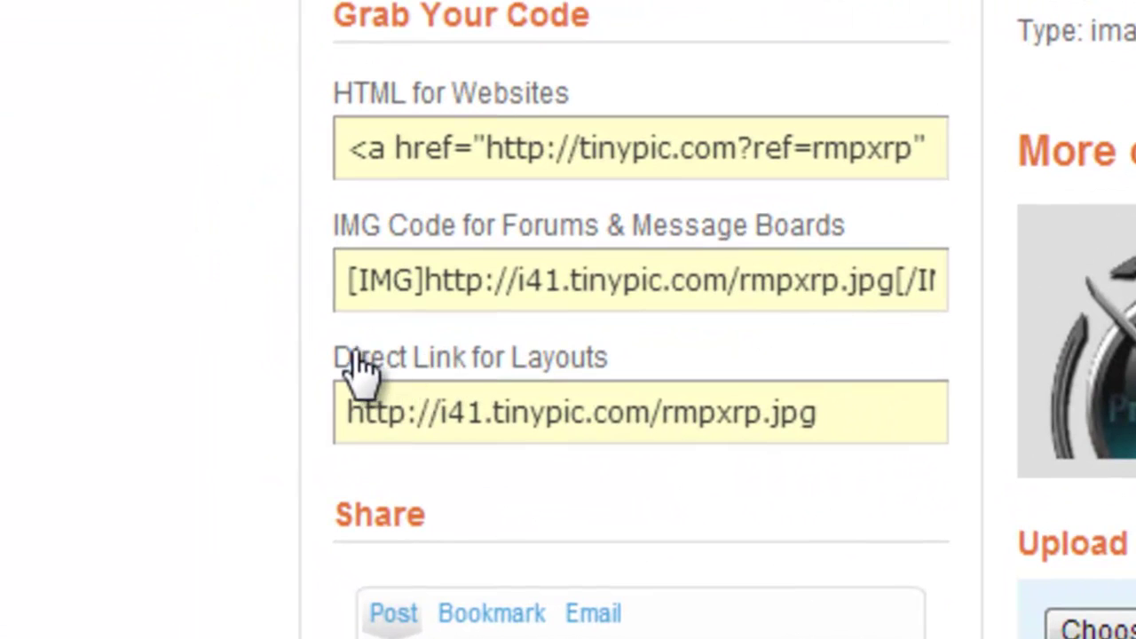
drag(182, 424, 248, 423)
drag(537, 344, 588, 357)
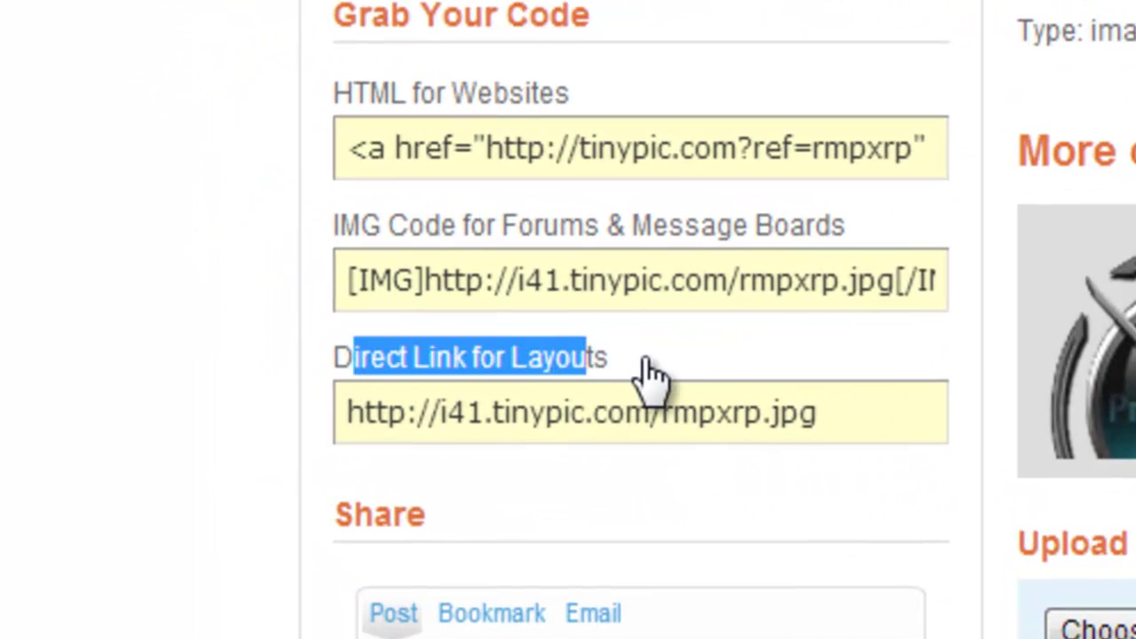
drag(867, 432, 346, 432)
key(ctrl+c)
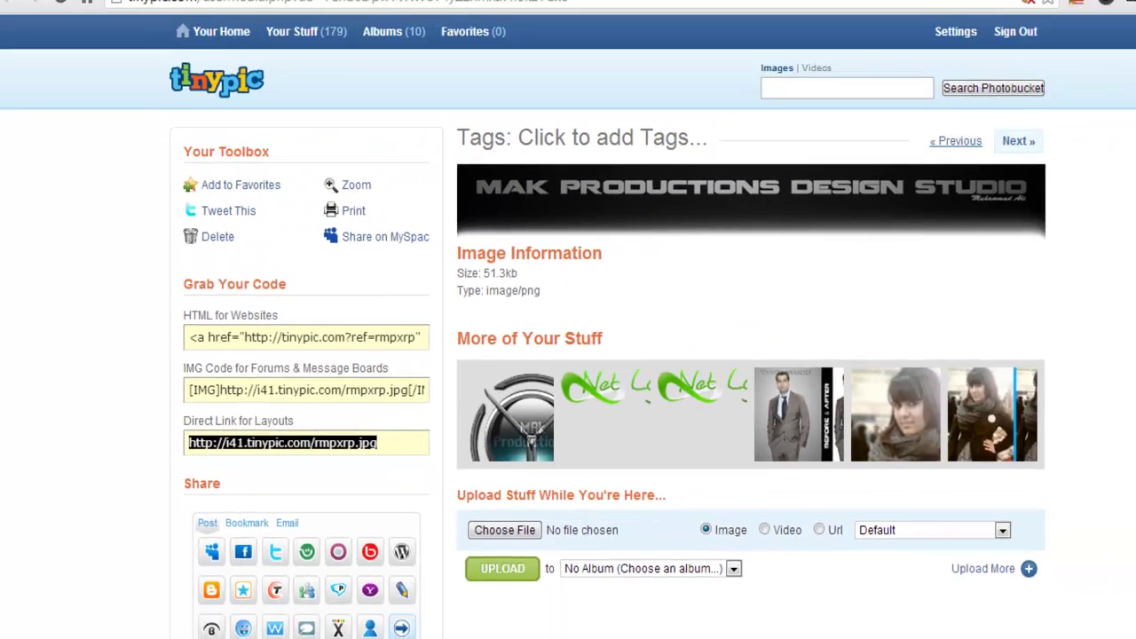
Load the rmpxrp.jpg direct link in a new tab and copy the header banner image
key(ctrl+t)
key(ctrl+v)
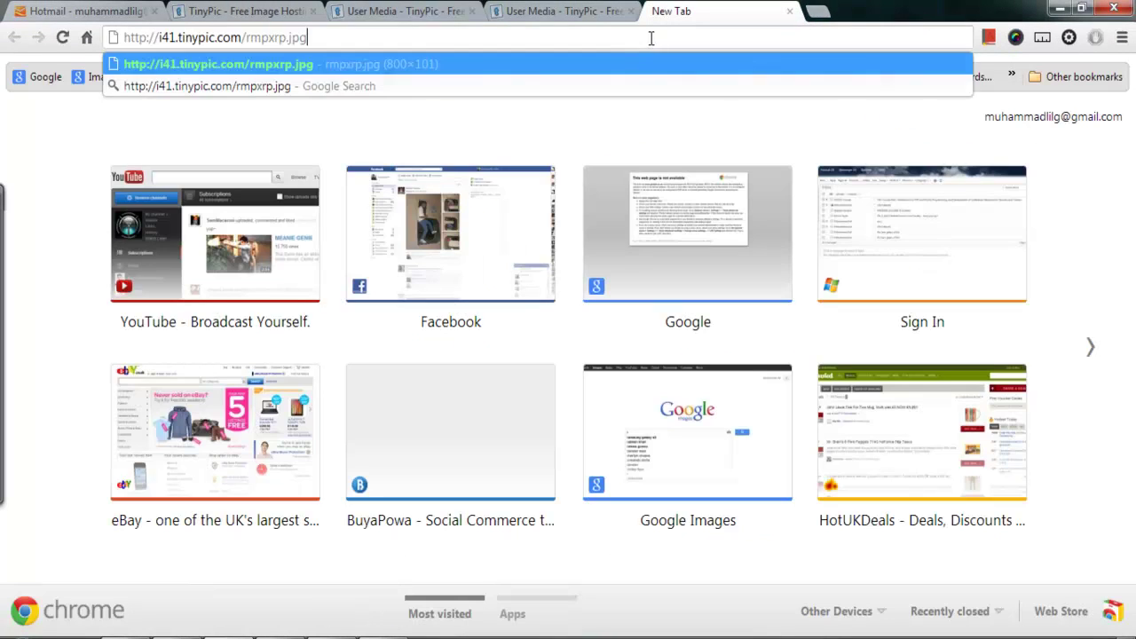
key(Return)
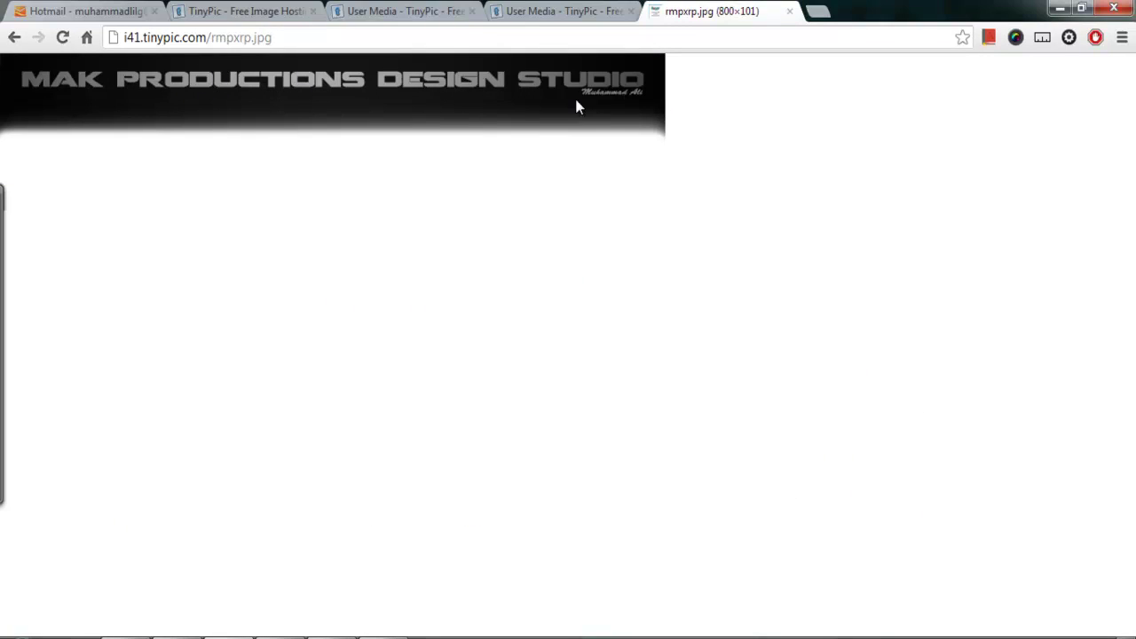
right_click(314, 81)
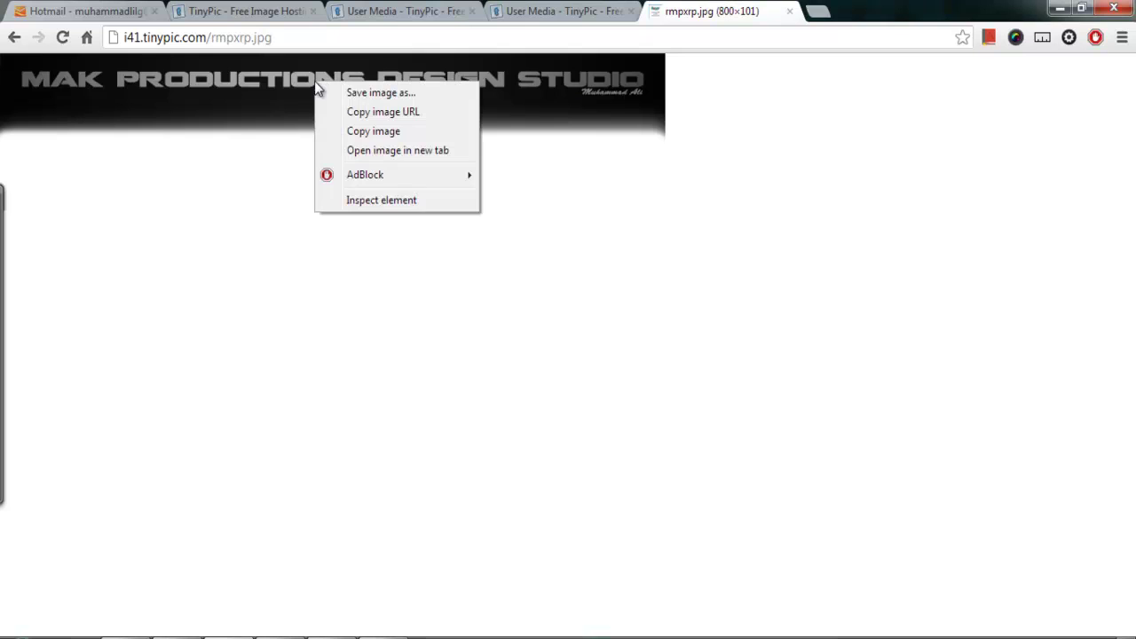
click(349, 133)
click(108, 15)
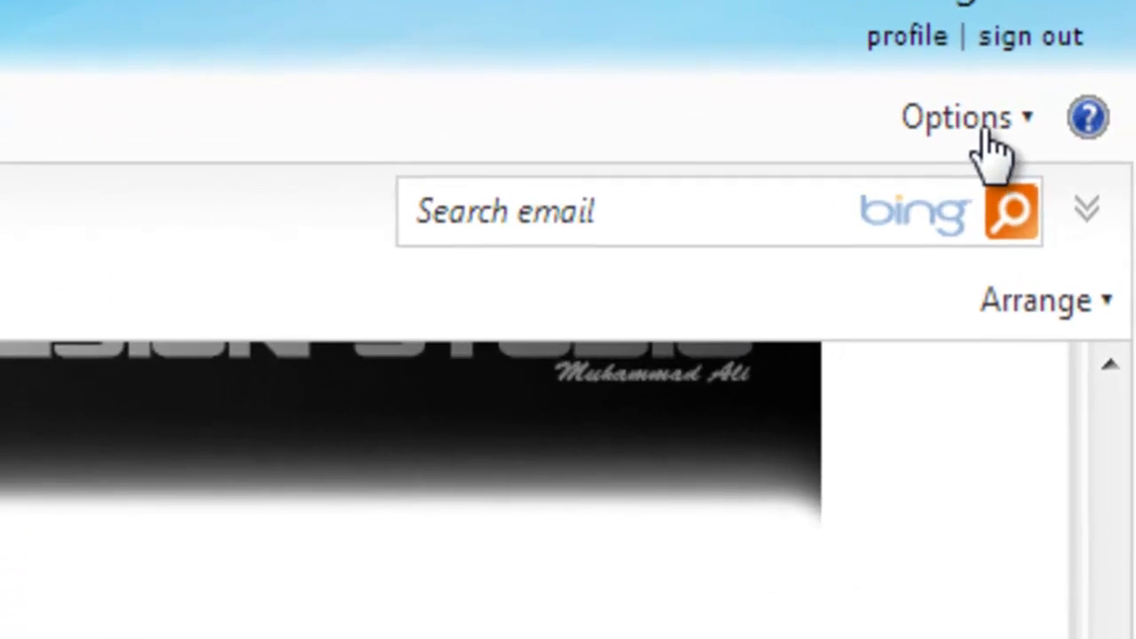
Go to Options > More options, then 'Message font and signature' under Writing email
click(1039, 120)
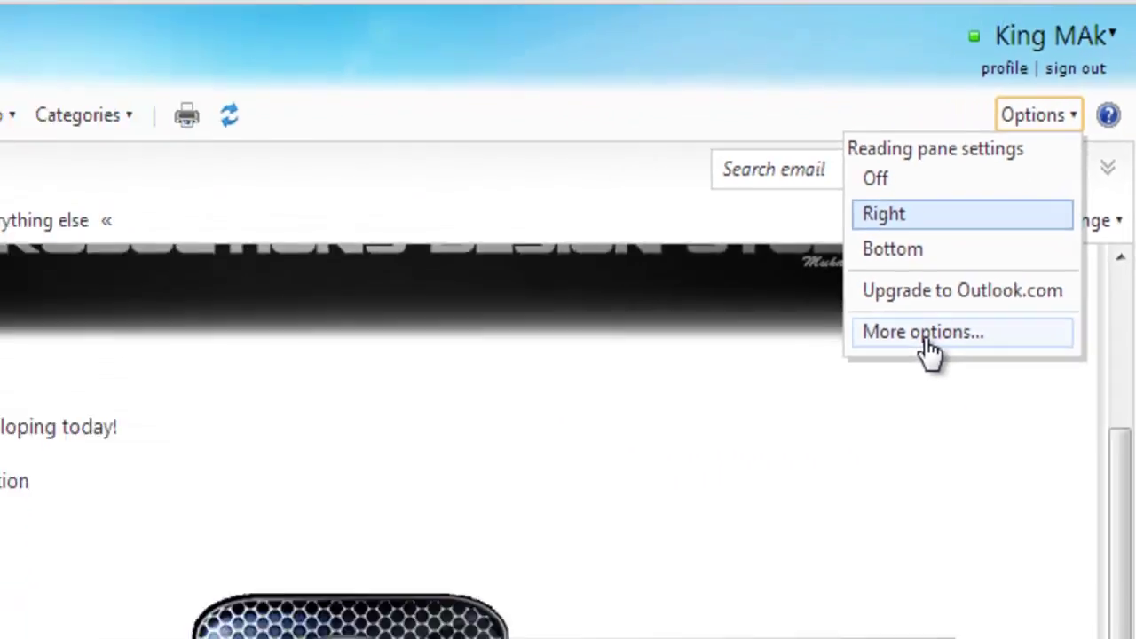
click(763, 495)
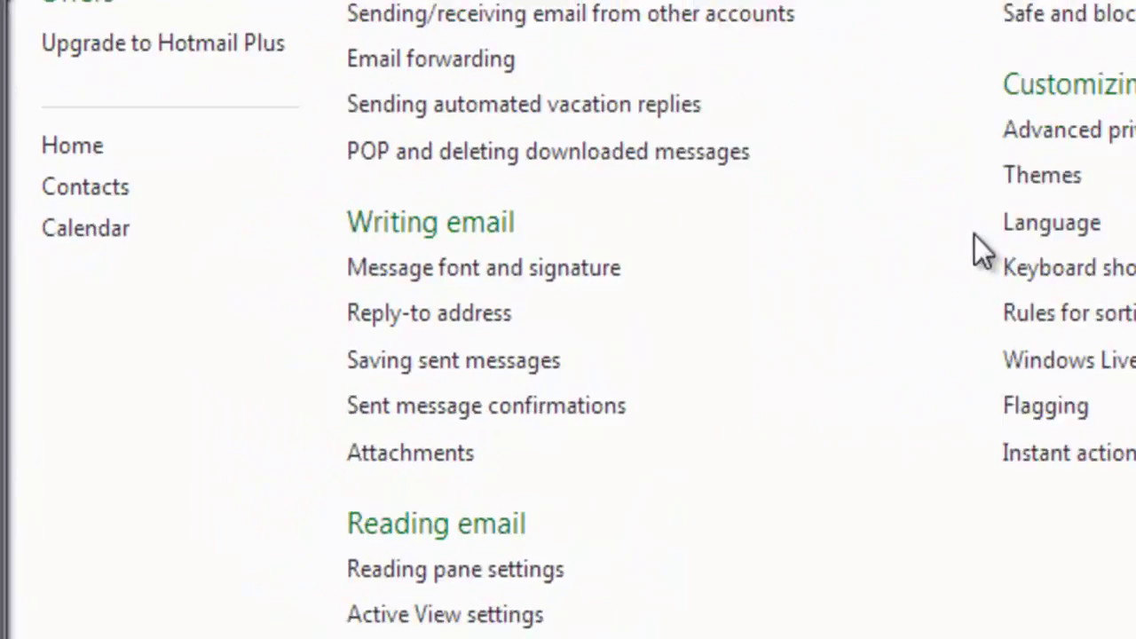
drag(392, 203, 573, 188)
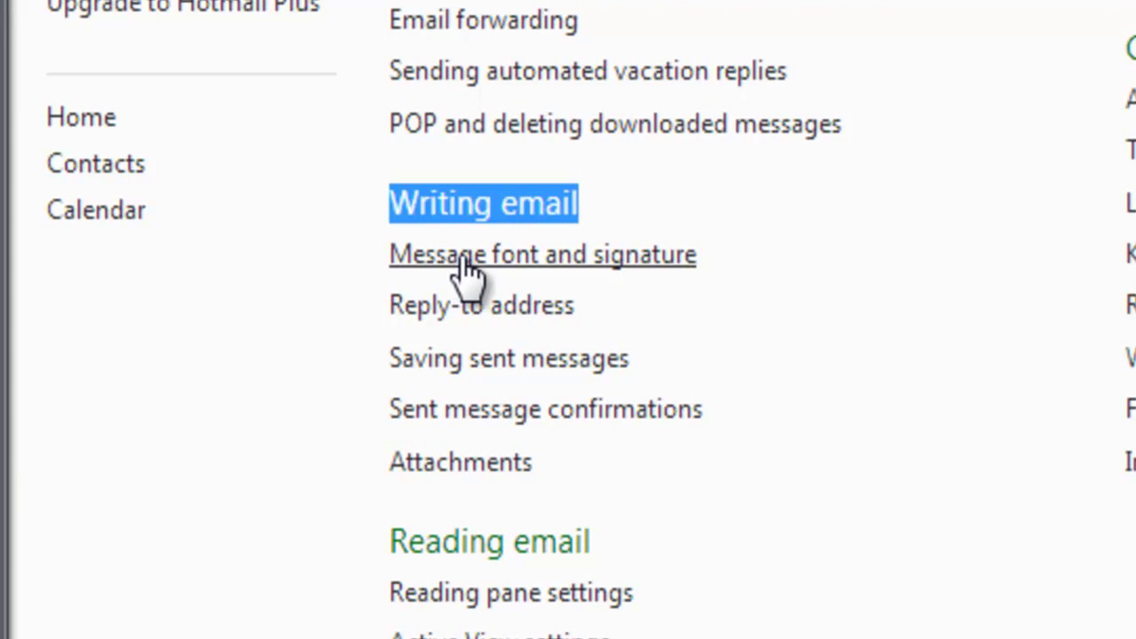
click(569, 255)
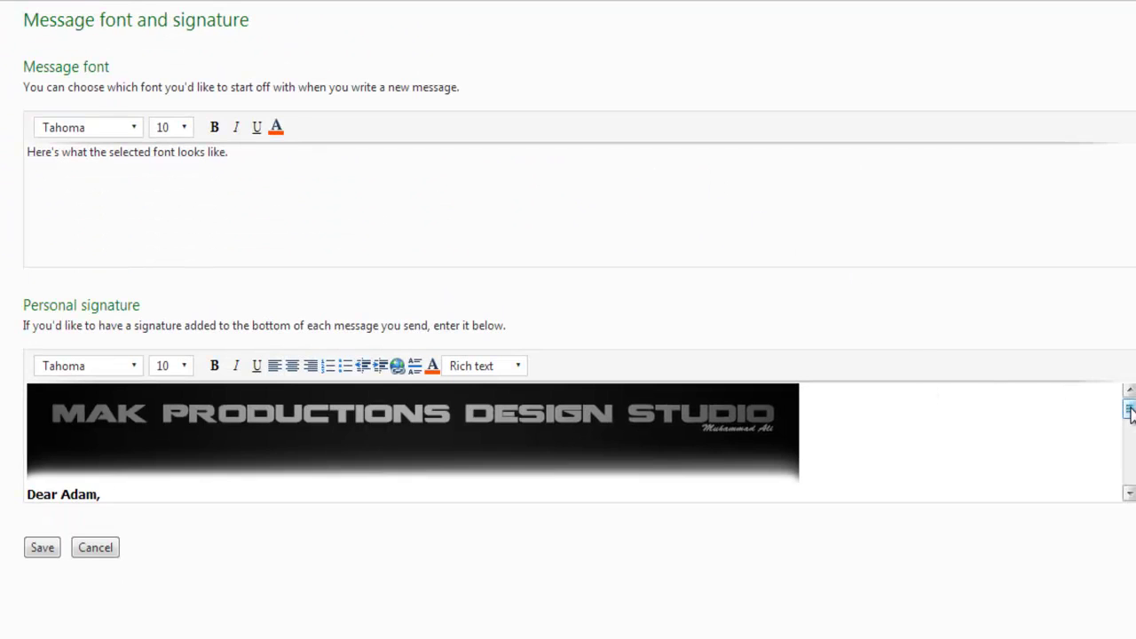
Delete the old signature content and paste the MAK Productions header banner in its place
drag(1128, 408, 1130, 456)
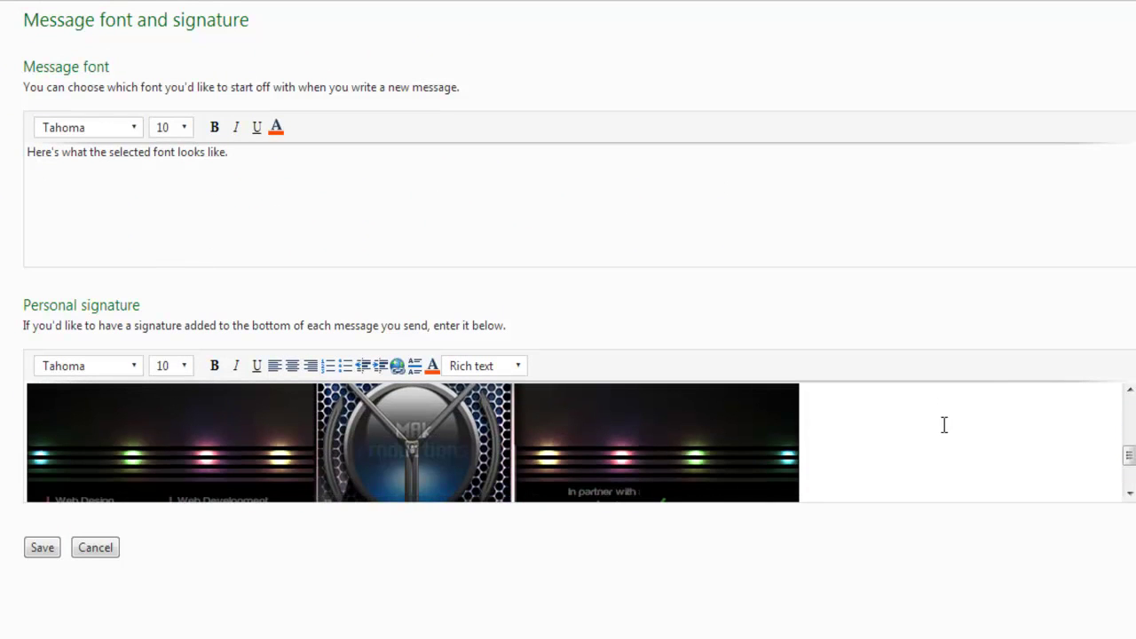
key(ctrl+a)
key(Delete)
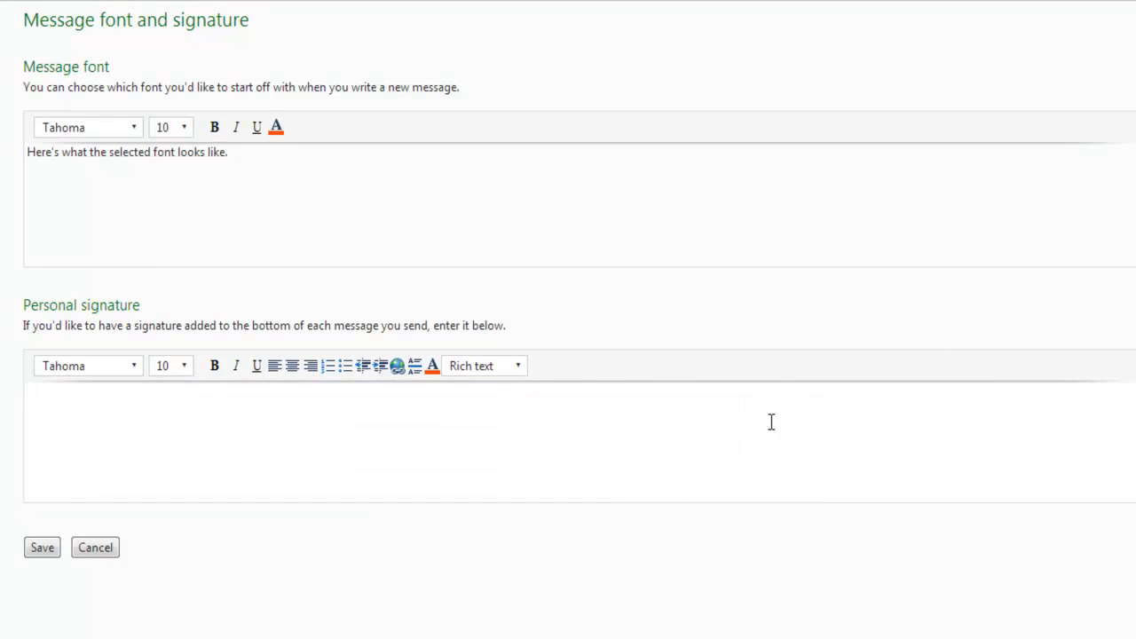
right_click(82, 395)
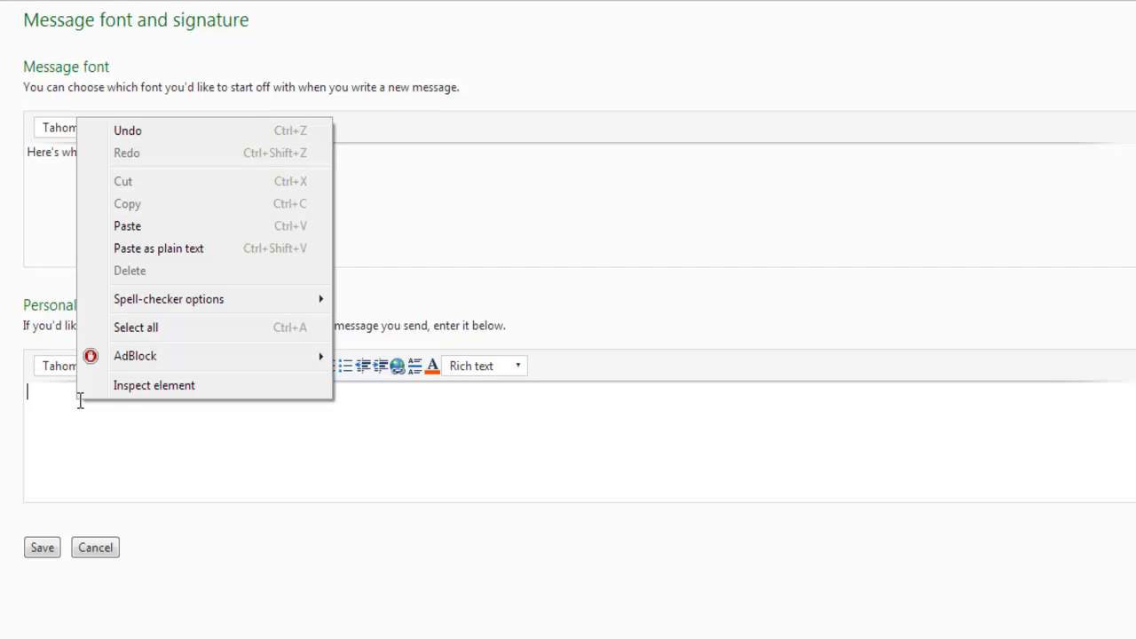
click(151, 231)
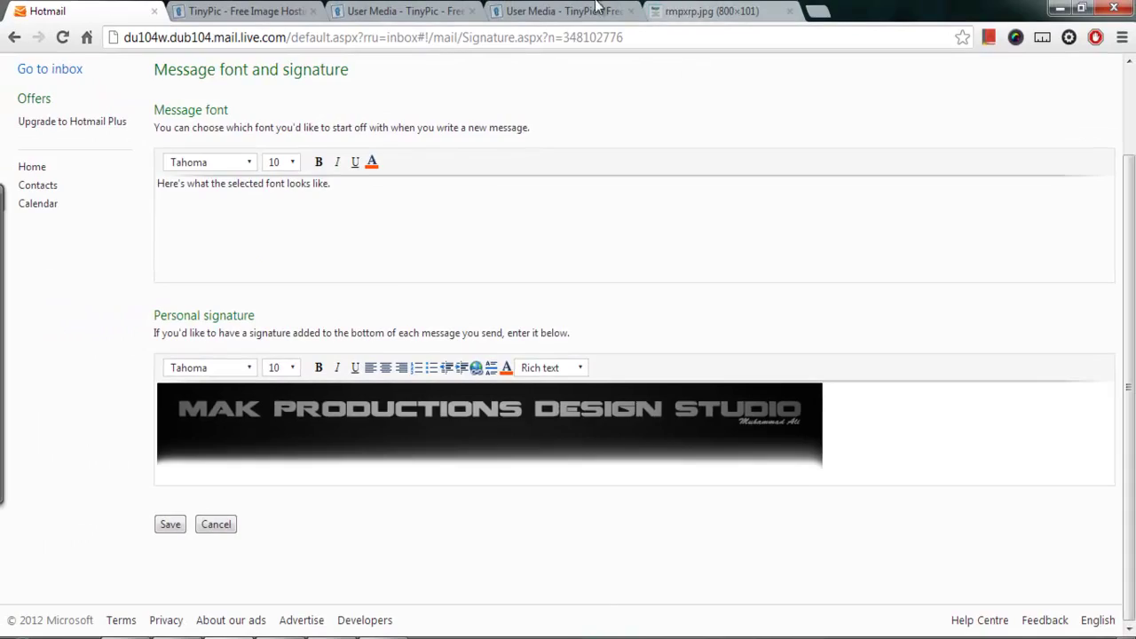
Load the footer banner 97i89g.jpg from its TinyPic direct link and add a line under the header
click(600, 10)
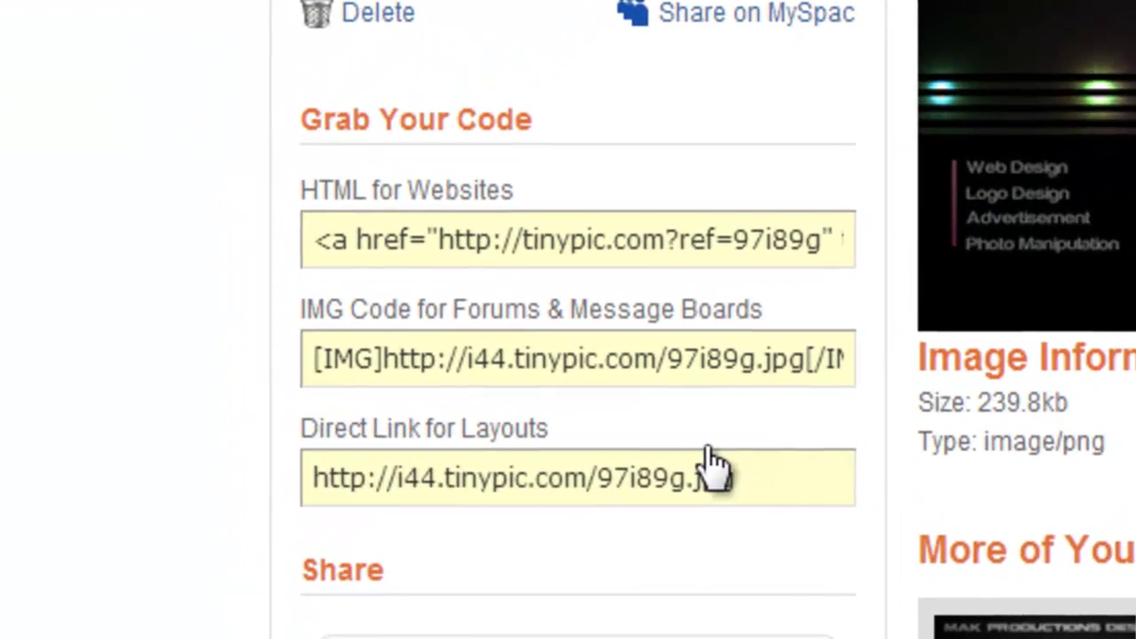
click(522, 454)
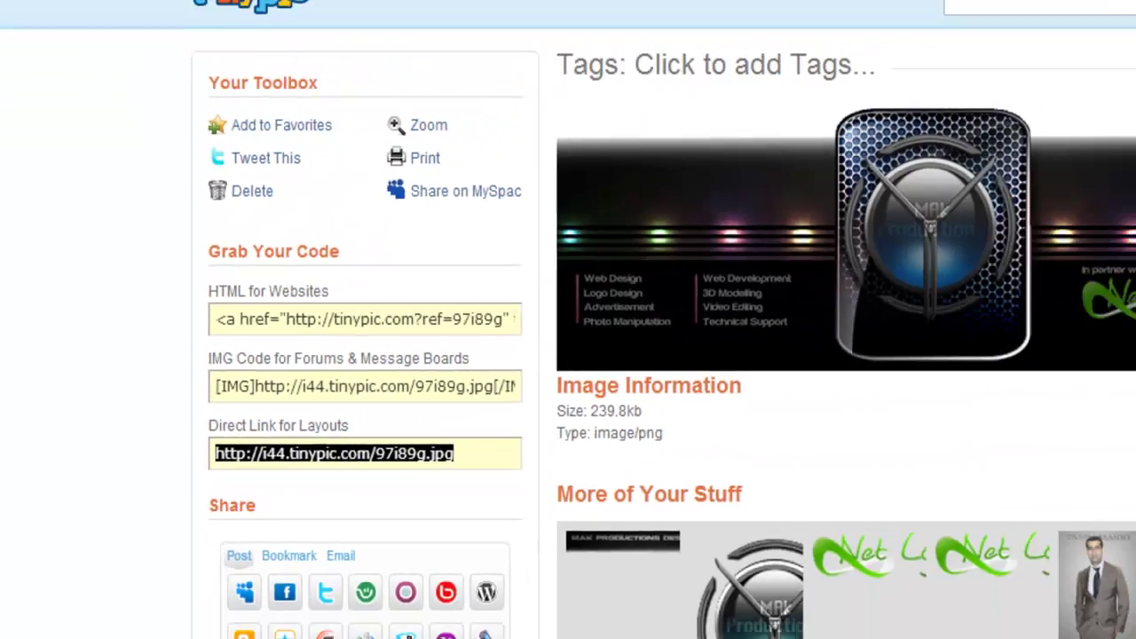
click(702, 16)
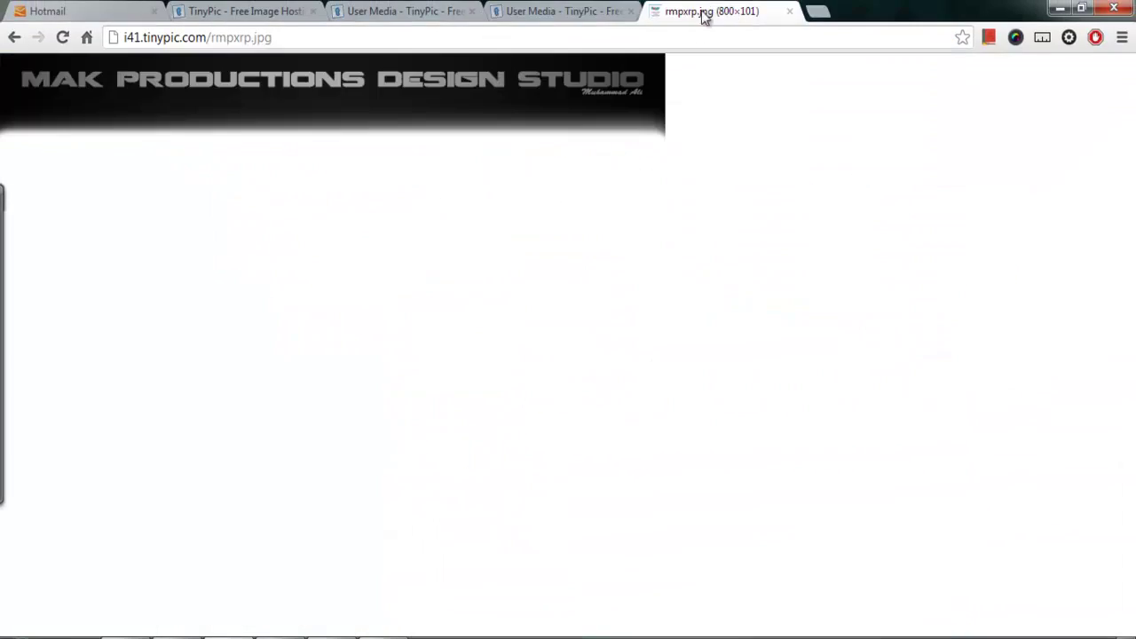
click(691, 29)
key(ctrl+v)
key(Return)
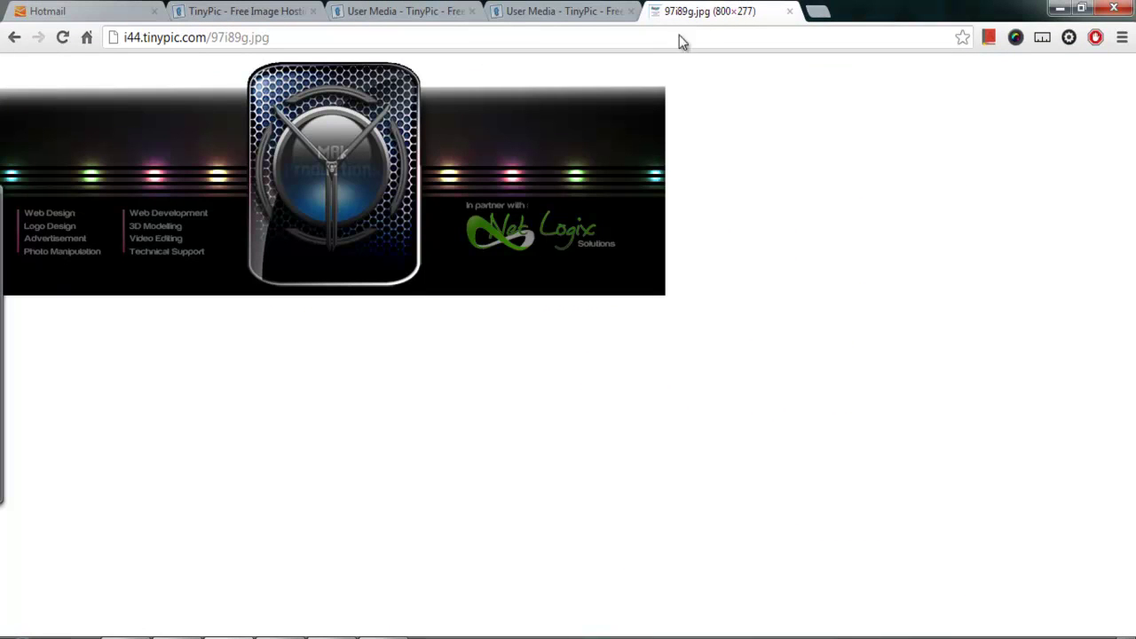
right_click(278, 144)
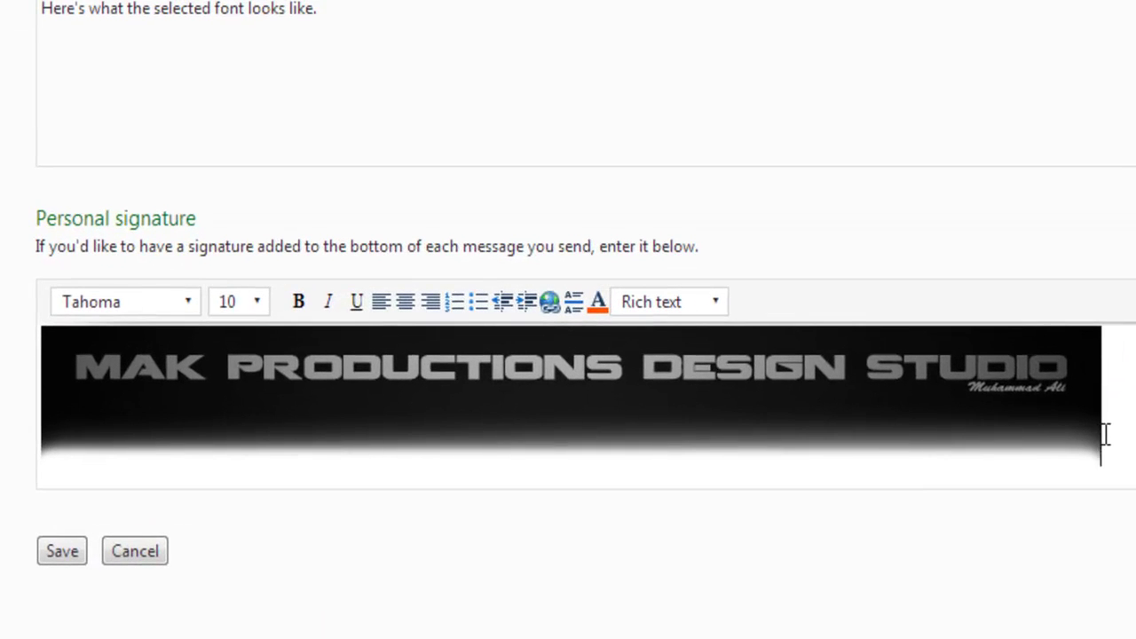
key(Return)
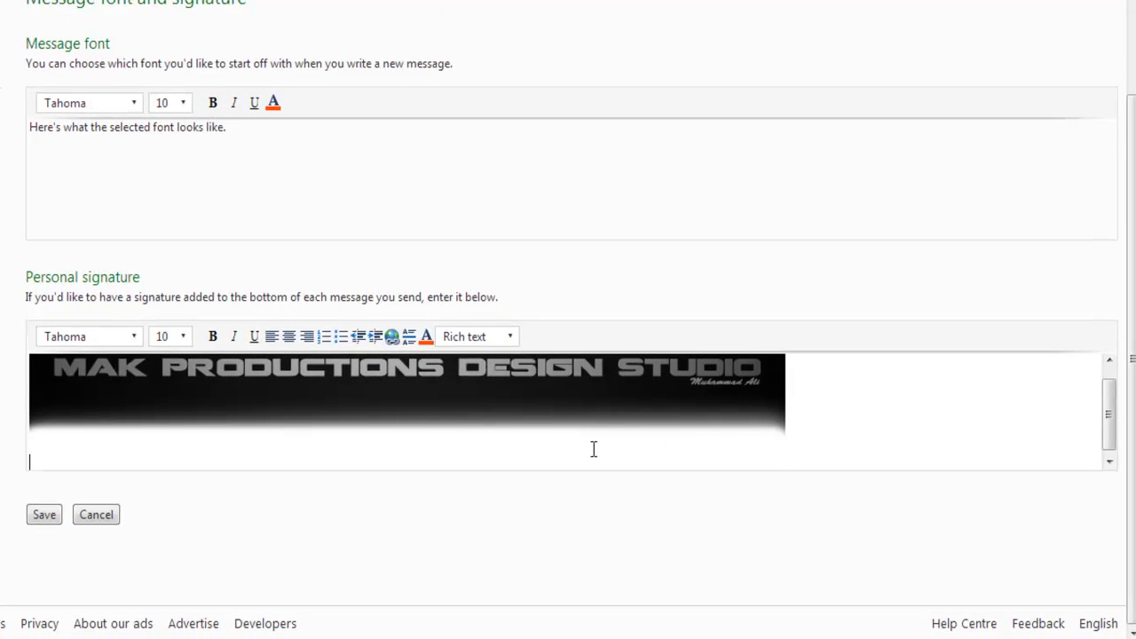
Paste the footer banner and type the 'Dear ,' greeting with blank lines below it
key(ctrl+v)
scroll(566, 444, up, 2)
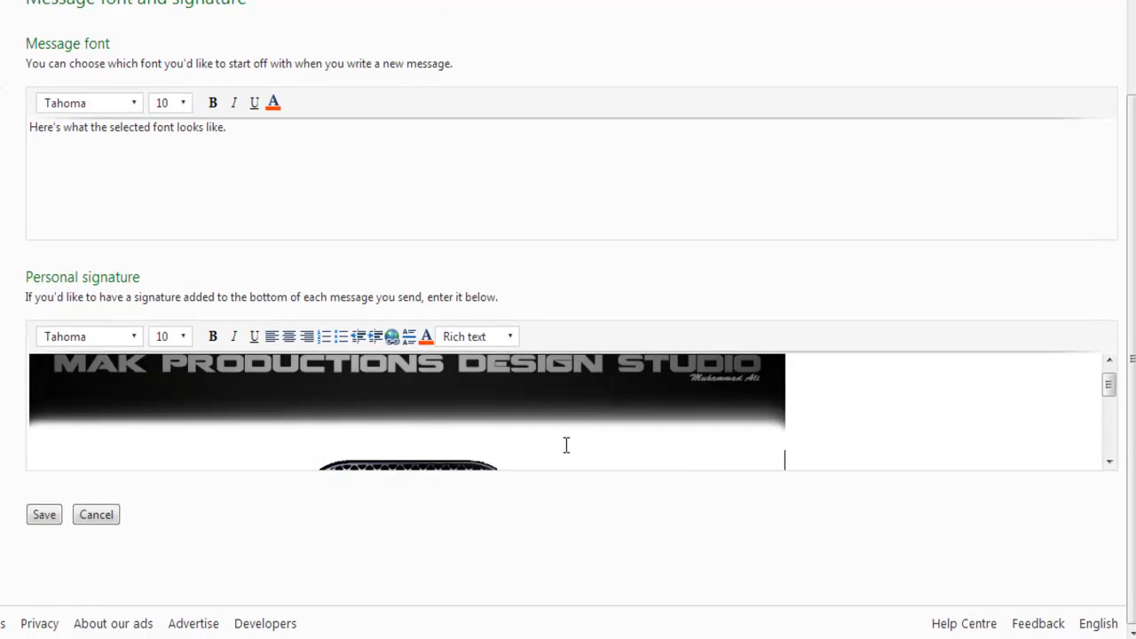
click(457, 438)
text(Dear ,)
key(Return)
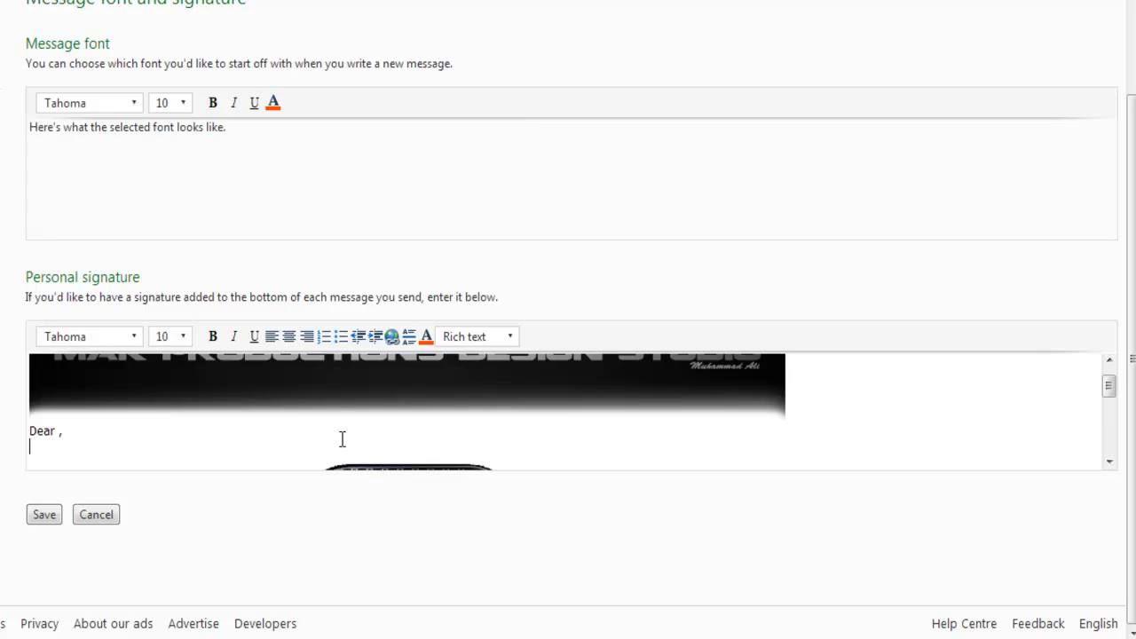
key(Return)
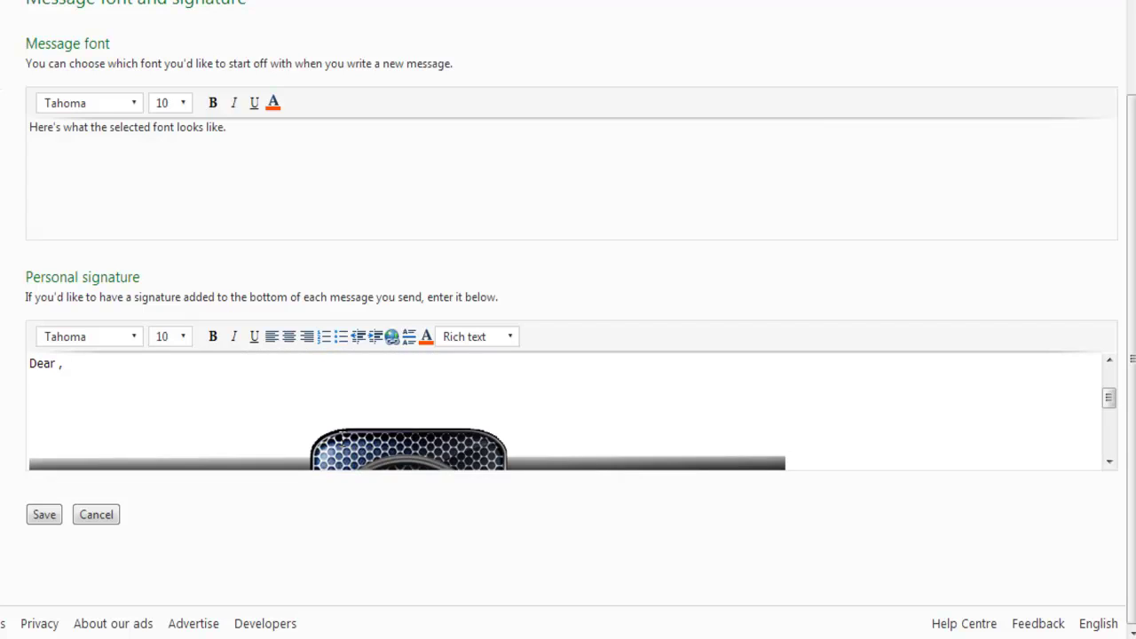
key(Return)
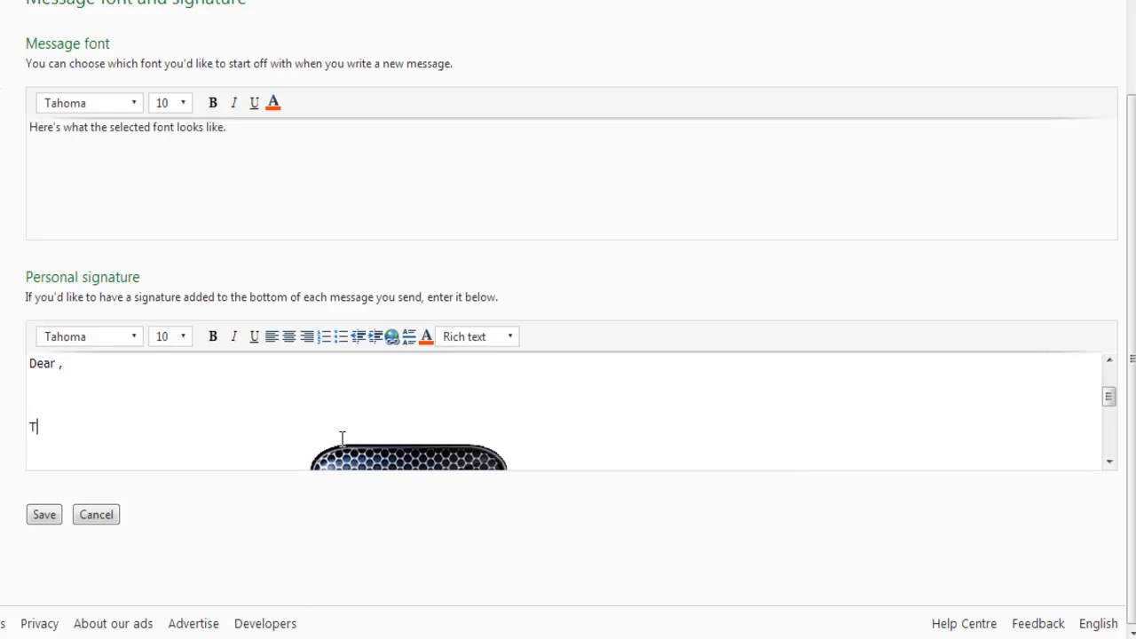
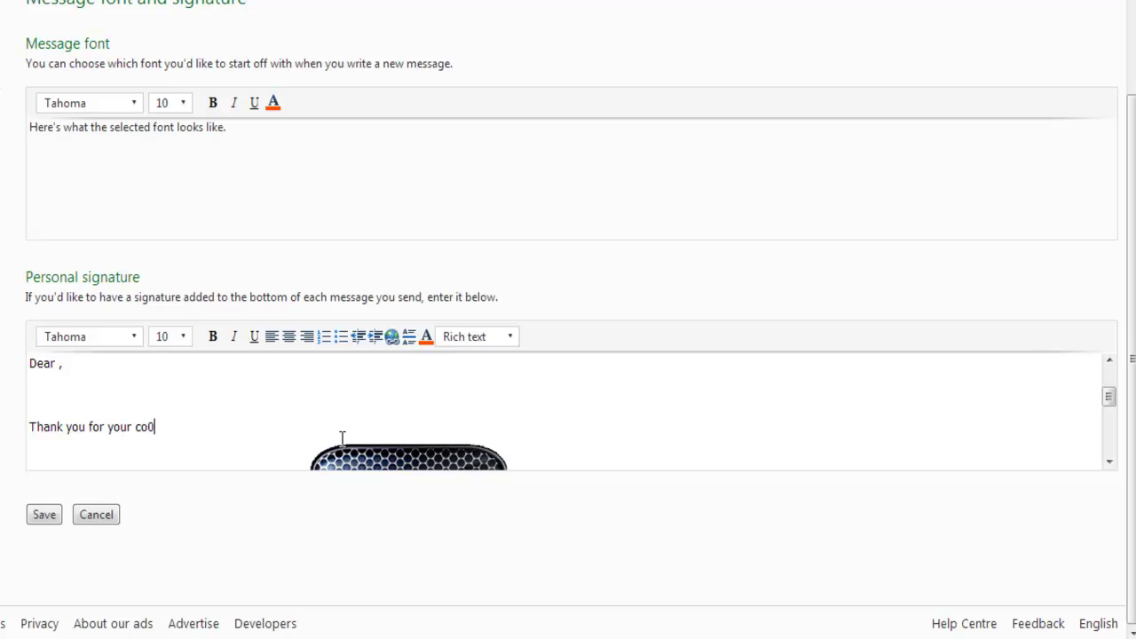
Type 'Thank you for your co-operation', 'With Regard,' and the sender's name on separate lines
key(Return)
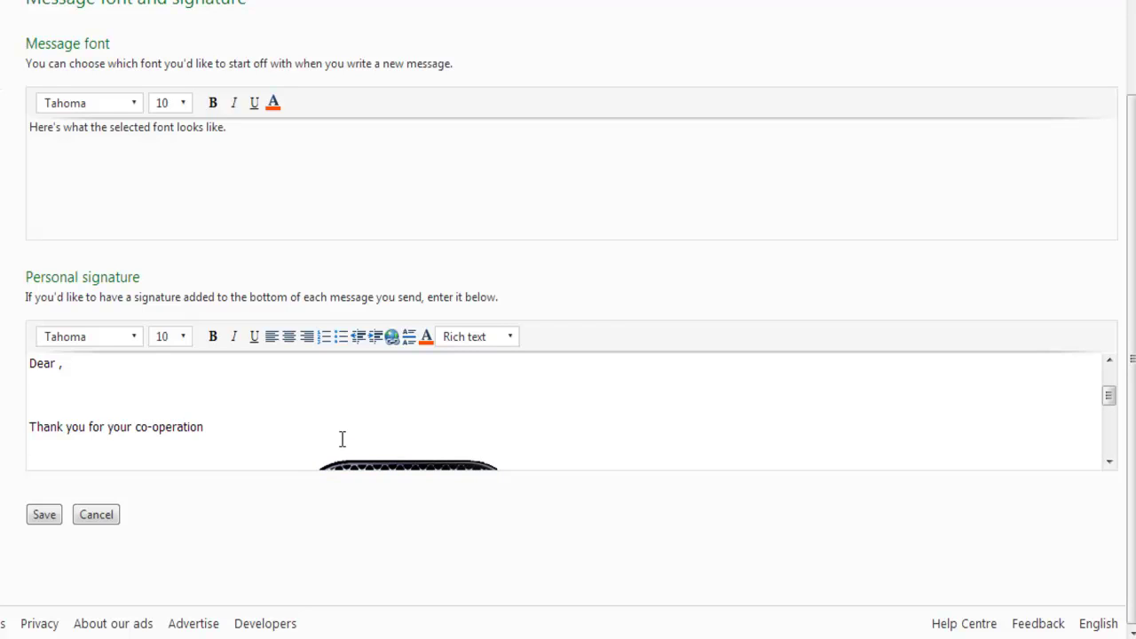
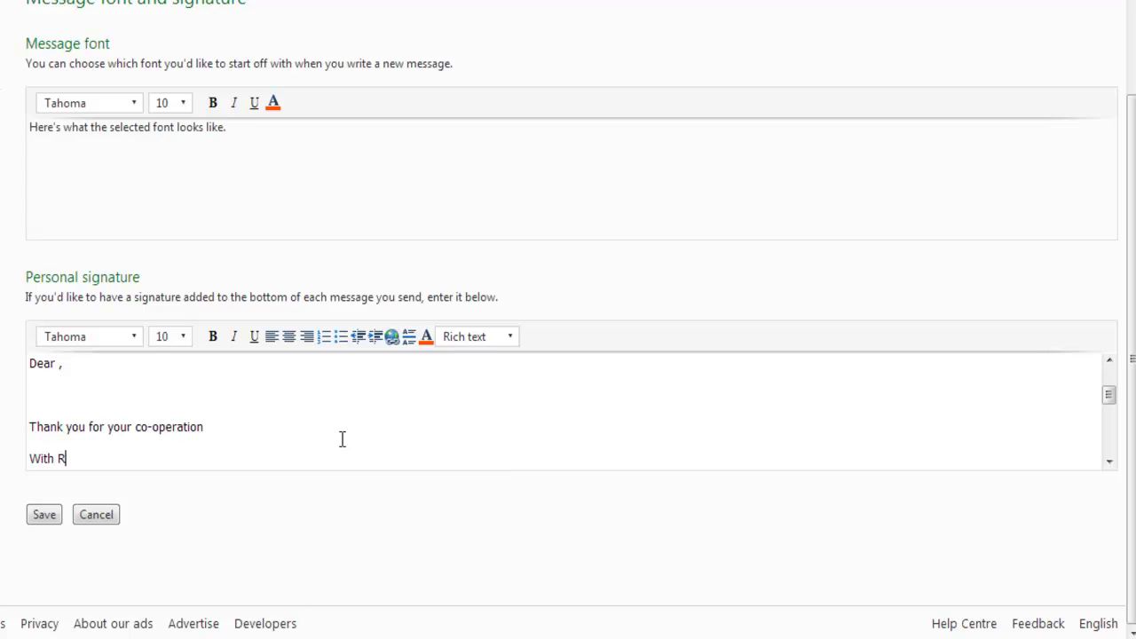
key(Return)
key(BackSpace)
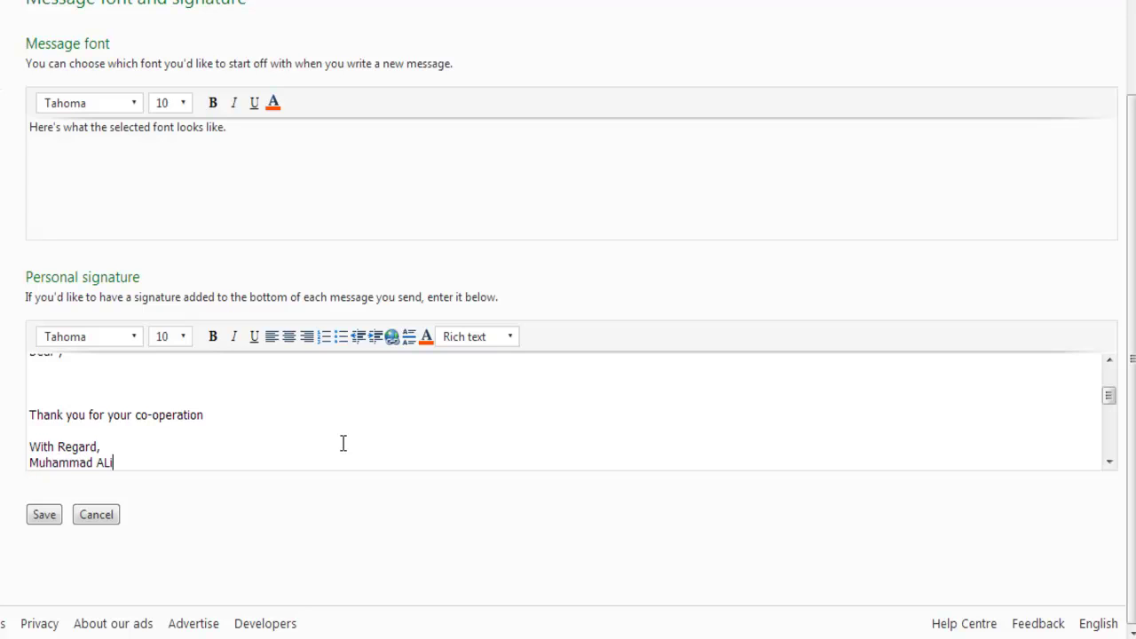
scroll(111, 448, up, 5)
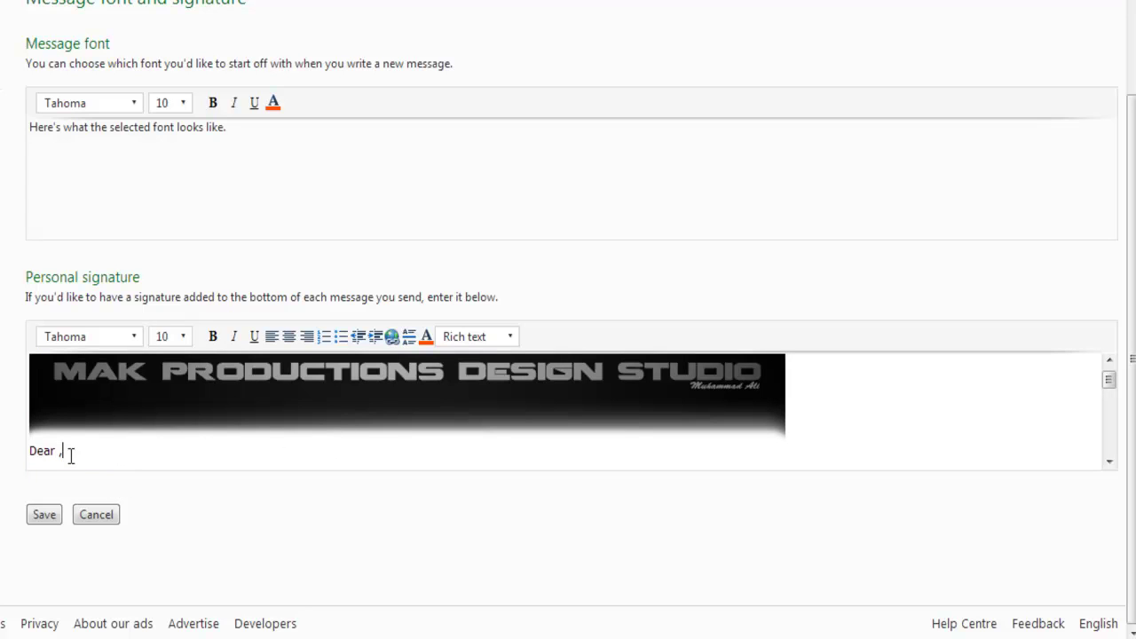
Bold the 'Dear ,' greeting and set the sender's name line to Verdana
drag(68, 451, 33, 457)
click(213, 337)
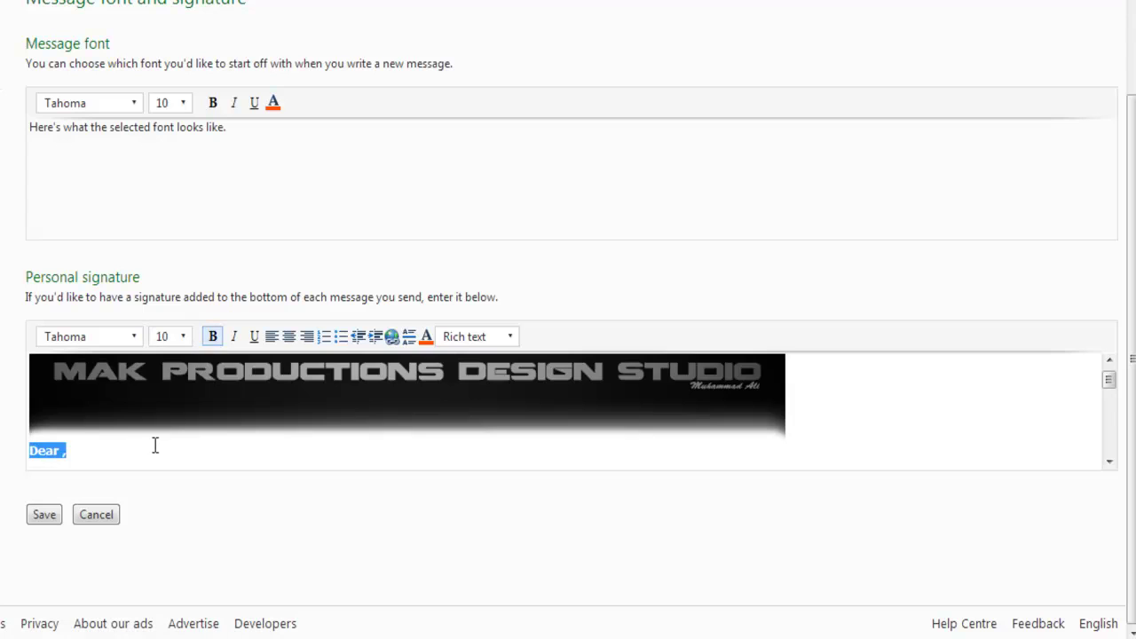
scroll(154, 447, down, 3)
drag(27, 461, 165, 461)
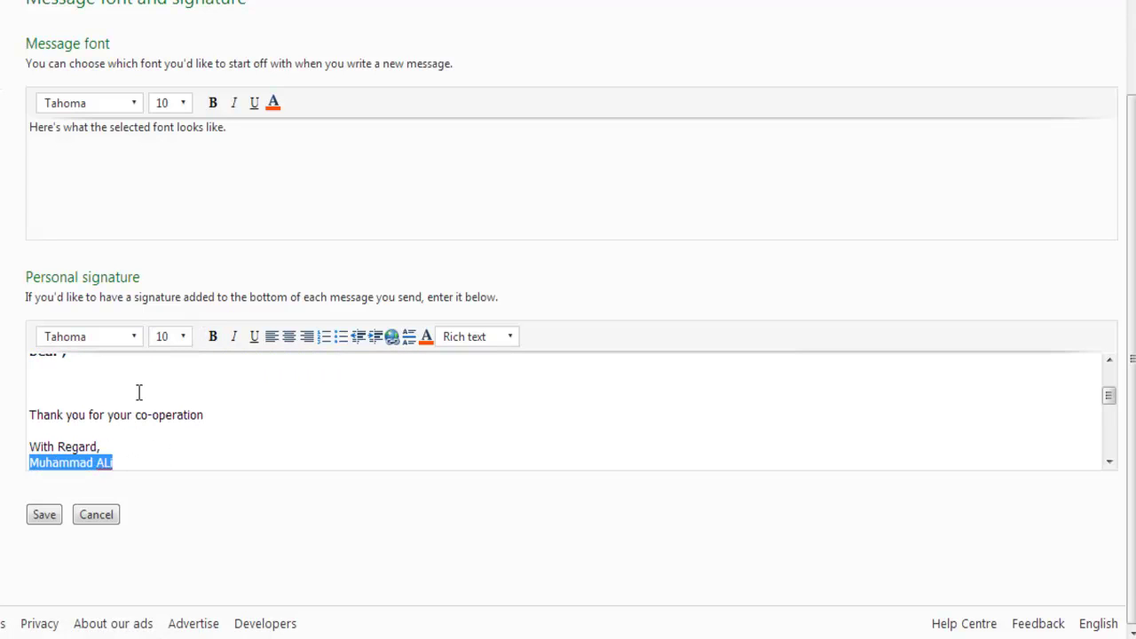
click(122, 338)
click(94, 431)
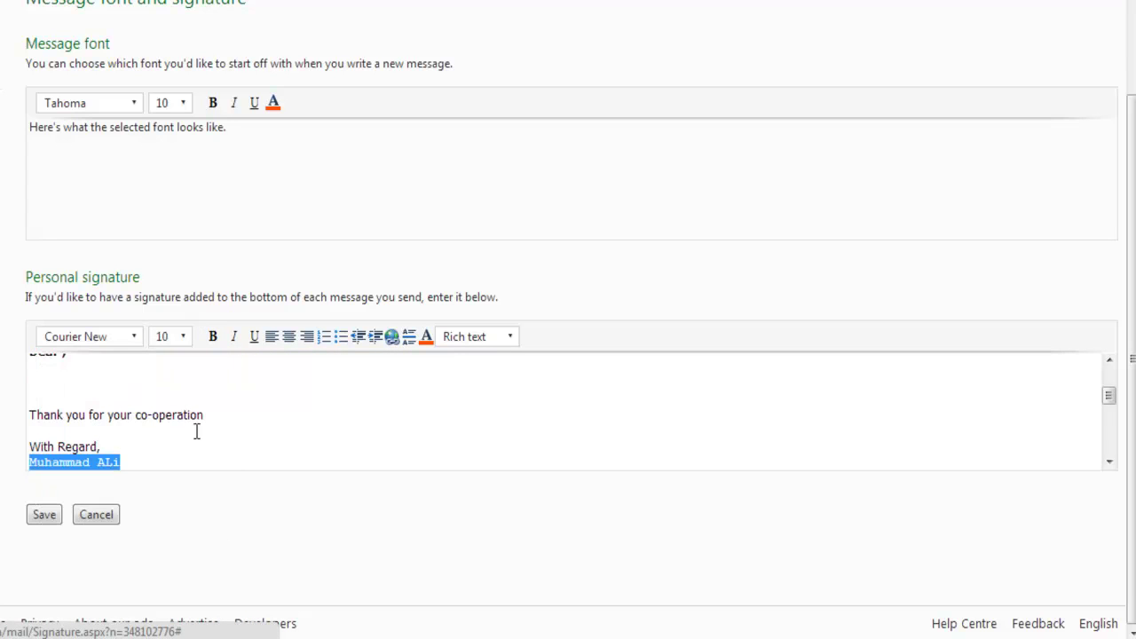
click(107, 342)
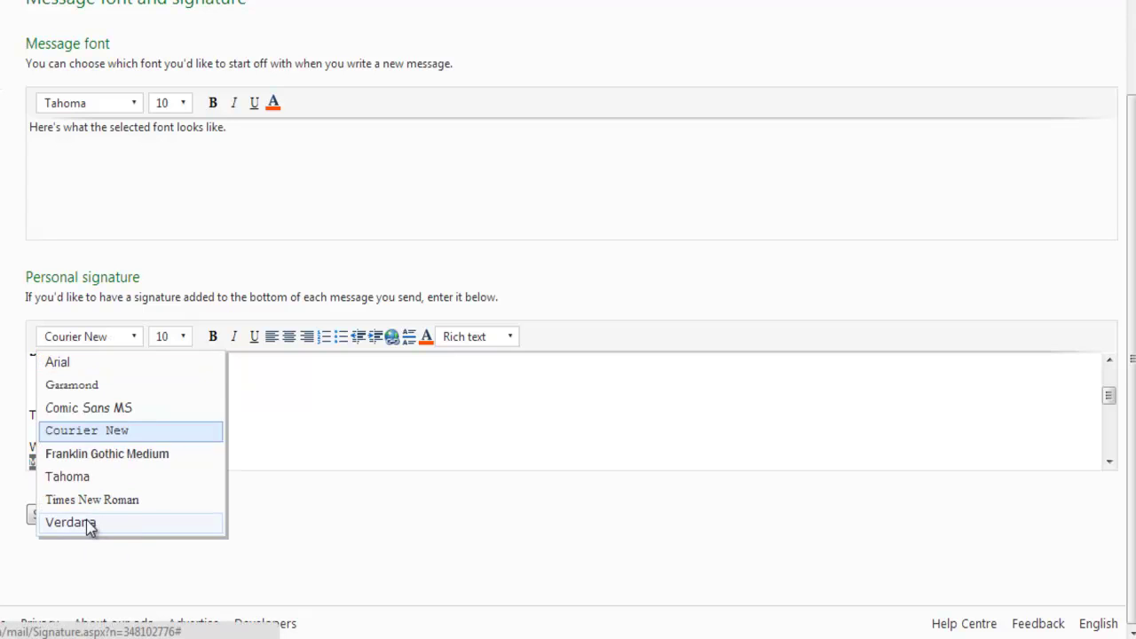
click(89, 524)
Select the 'With Regard,' line, colour the 'Dear ,' greeting blue, and save the signature
click(55, 446)
drag(43, 445, 23, 447)
scroll(794, 414, up, 3)
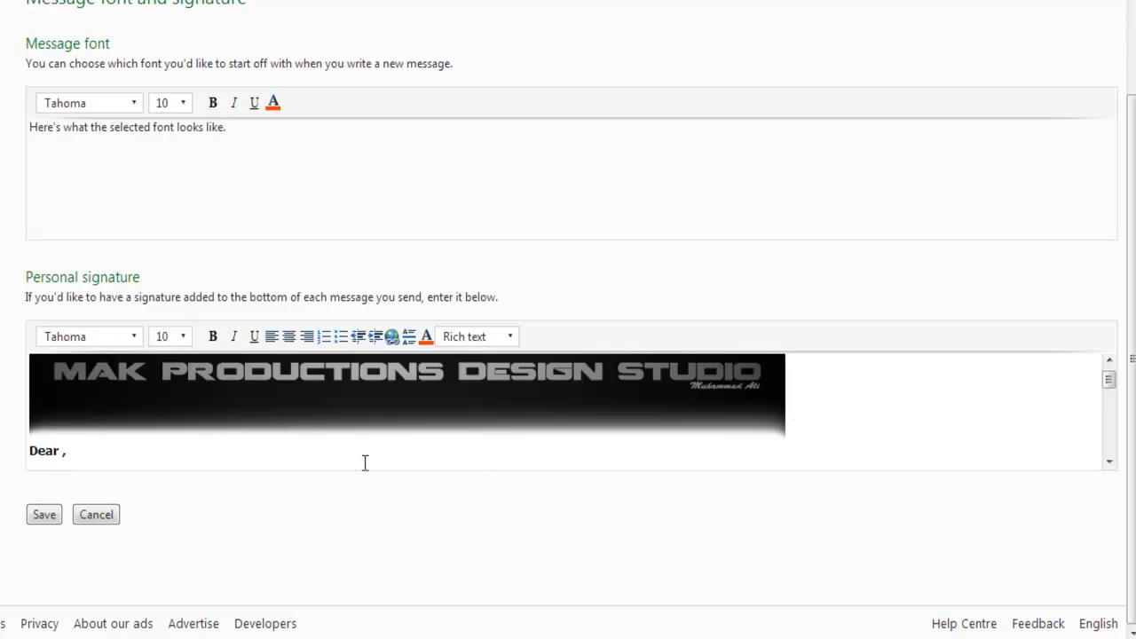
drag(1106, 380, 1110, 396)
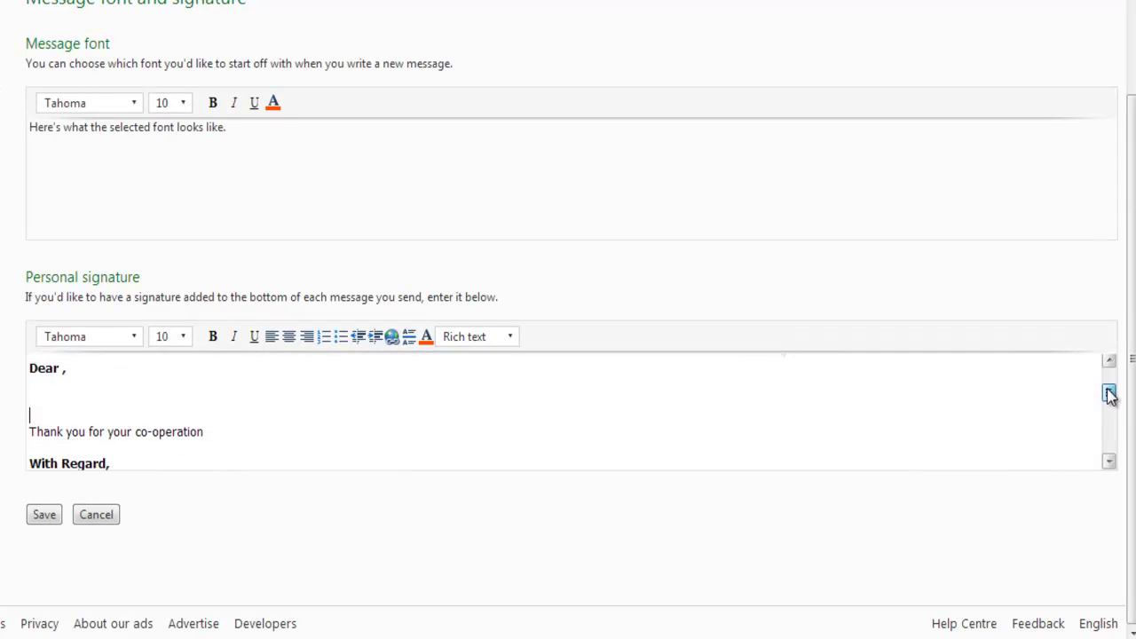
click(30, 364)
drag(87, 369, 25, 369)
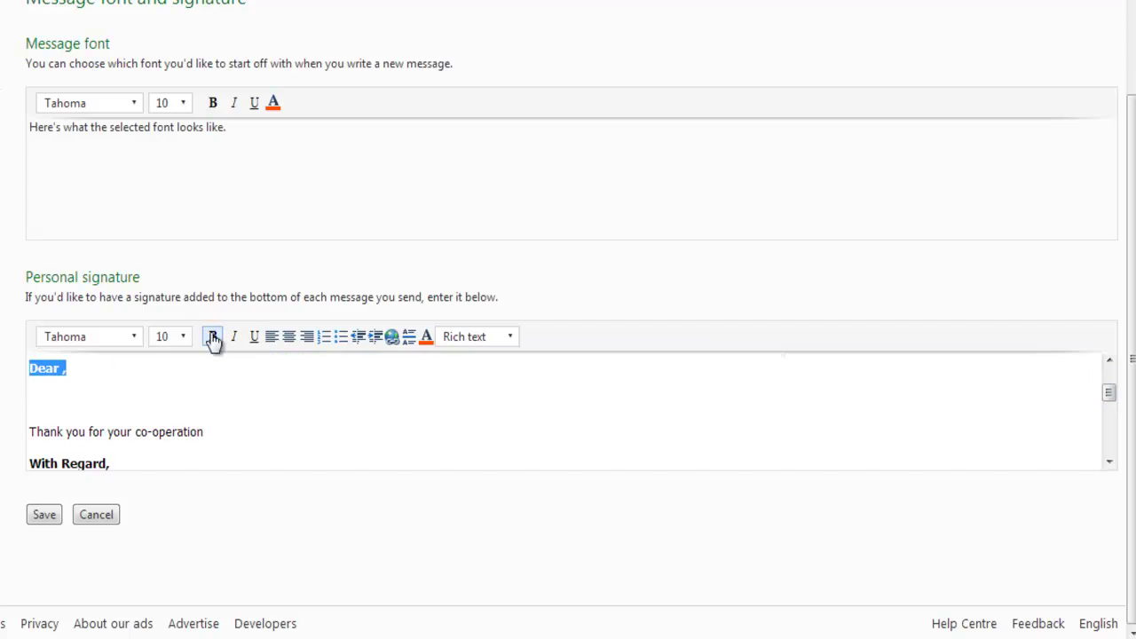
click(427, 338)
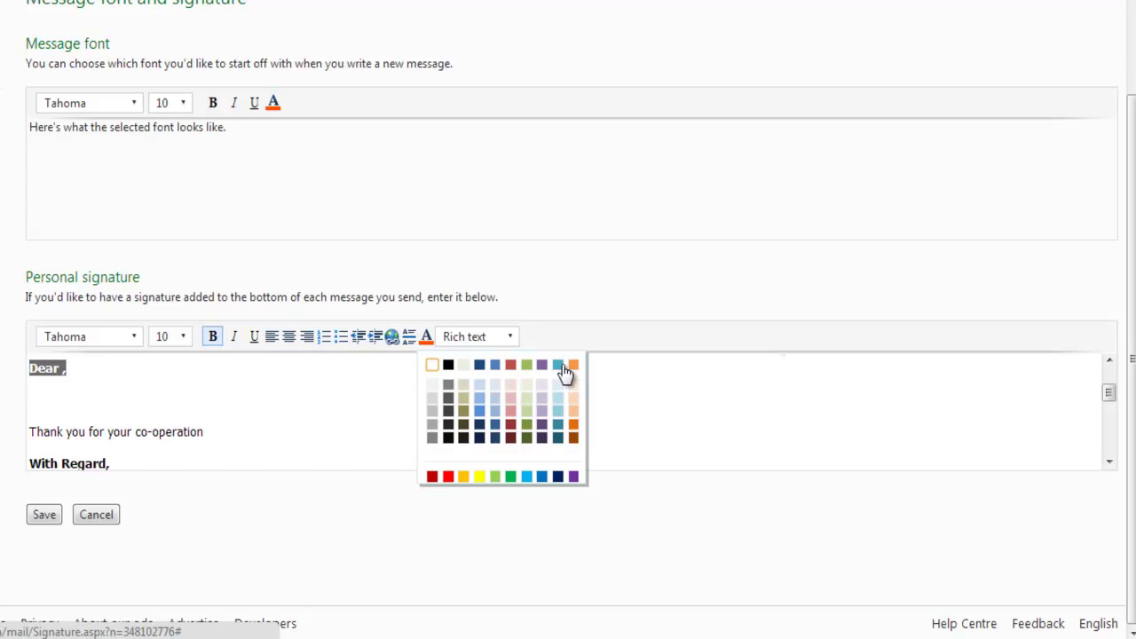
click(541, 478)
click(293, 380)
click(49, 516)
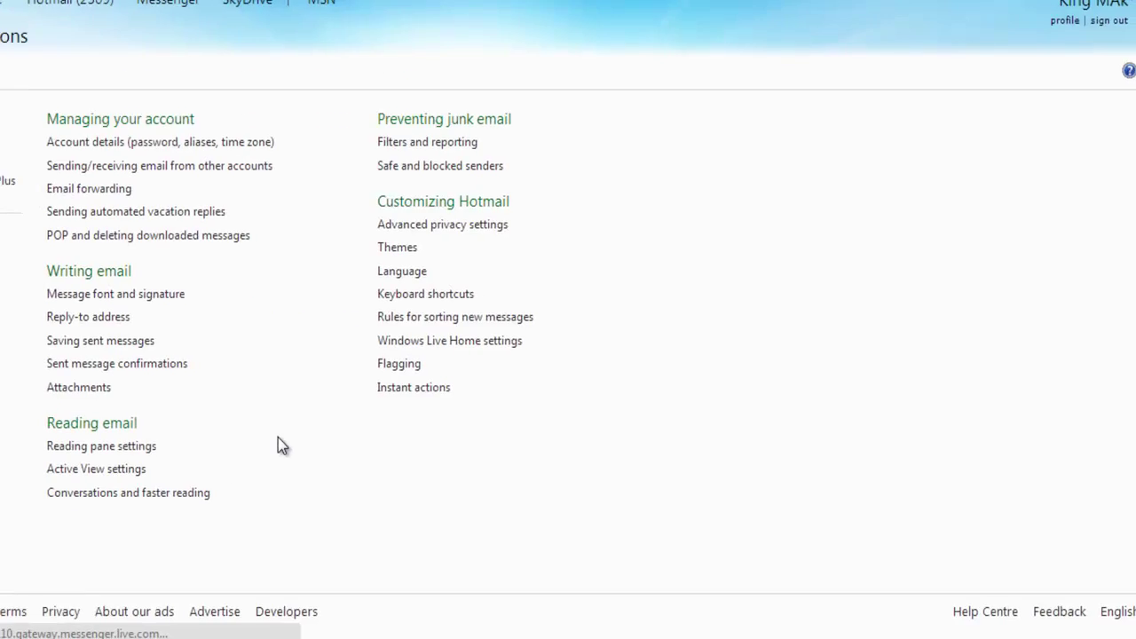
From the inbox, start a new email and place the caret after 'Dear' in the signature
click(81, 145)
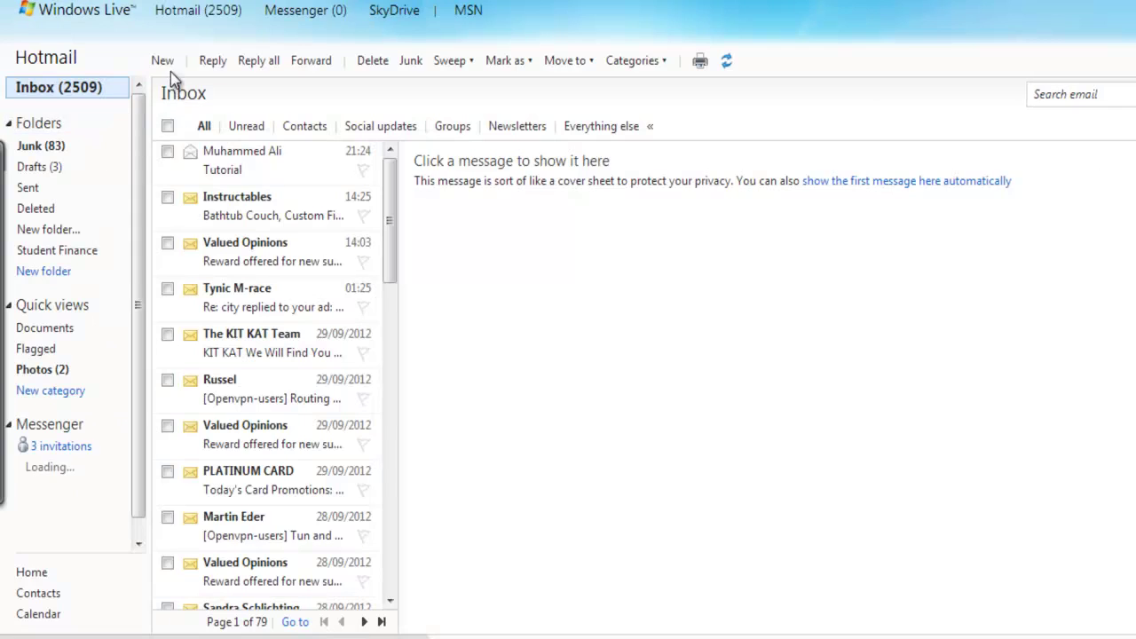
click(165, 58)
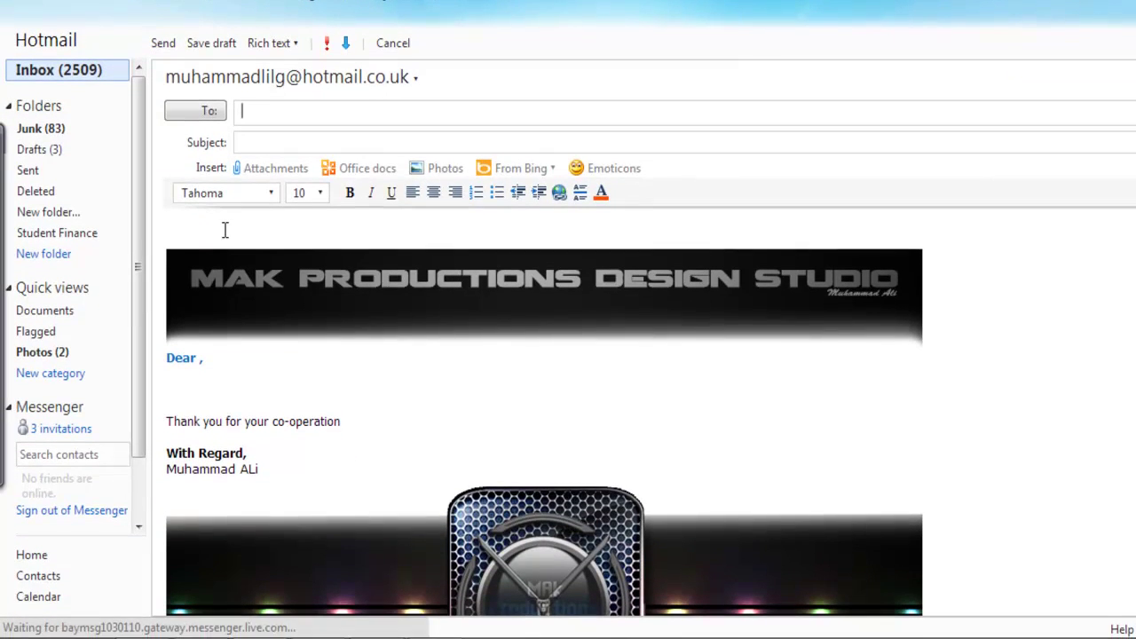
click(217, 219)
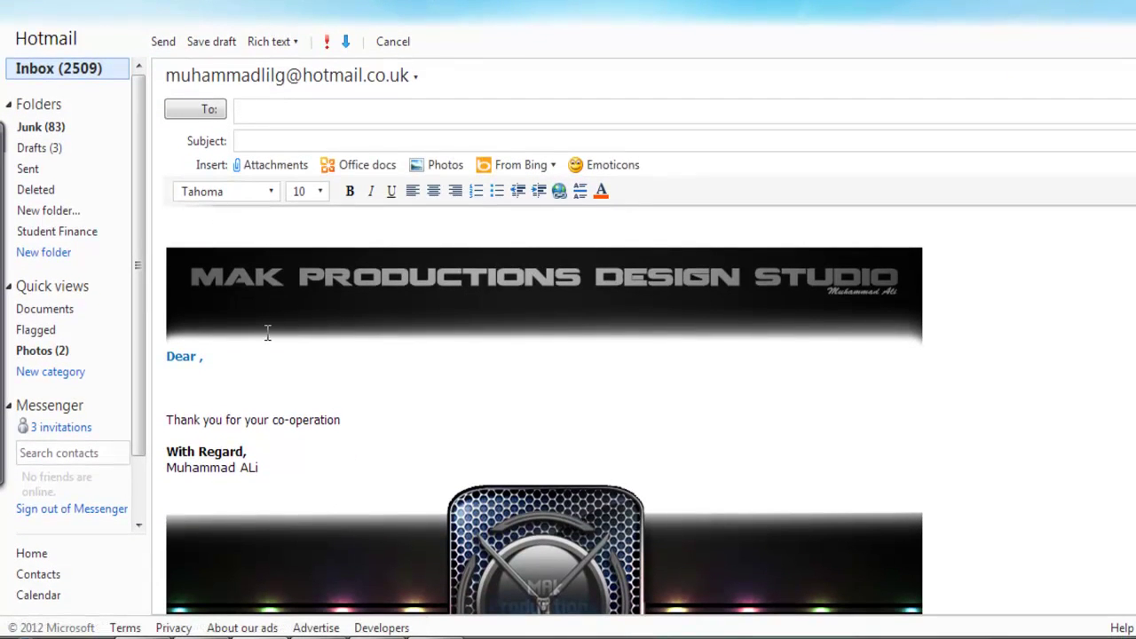
scroll(180, 223, down, 2)
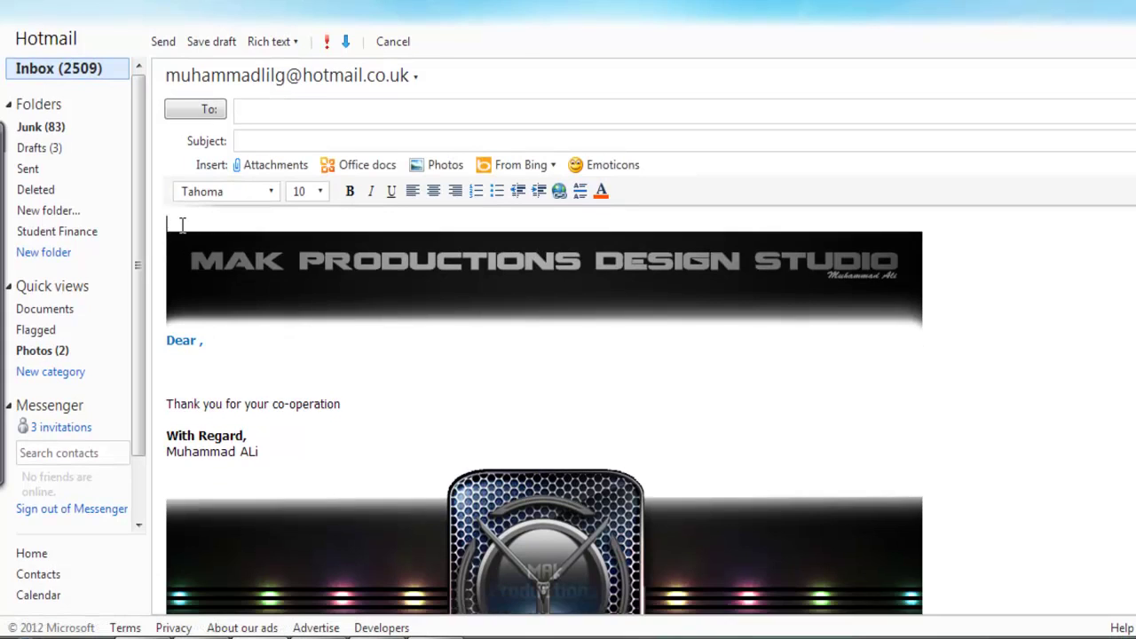
click(200, 327)
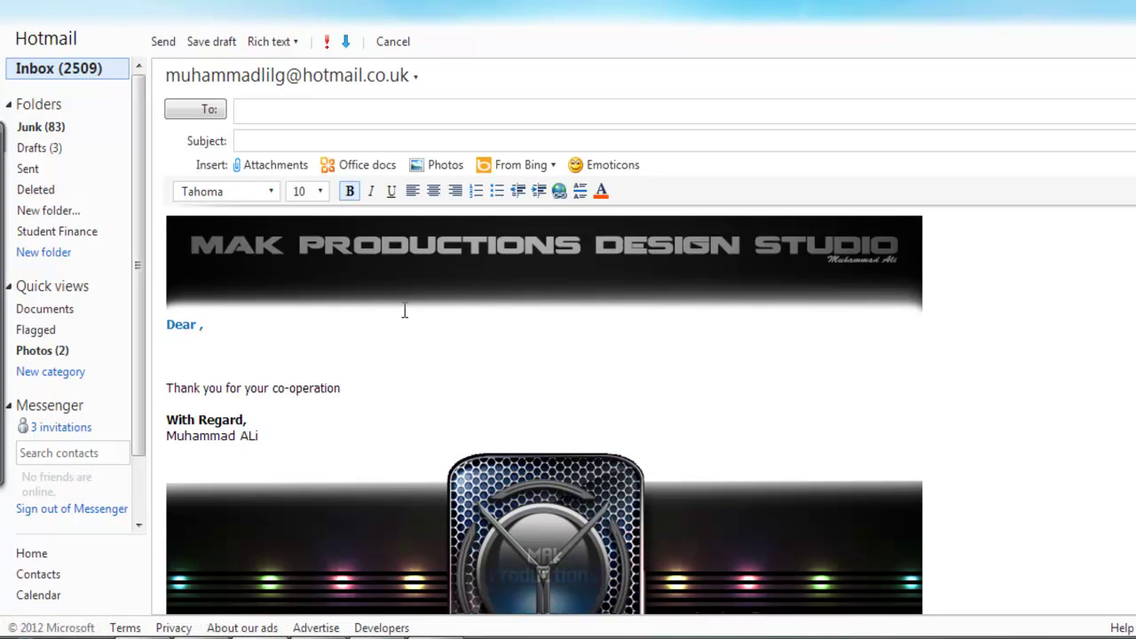
Complete the greeting with the recipient's first name and add 'The files are attached please have a look :)' below
text(Adam)
click(318, 356)
text(My)
key(BackSpace)
key(BackSpace)
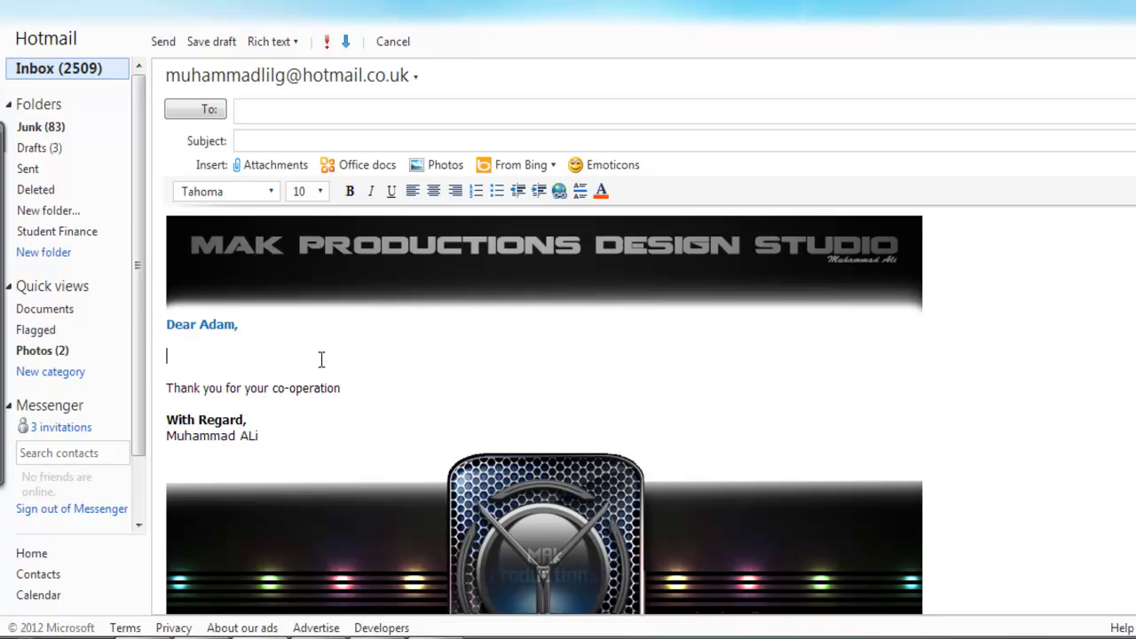
text(The files are attached ple)
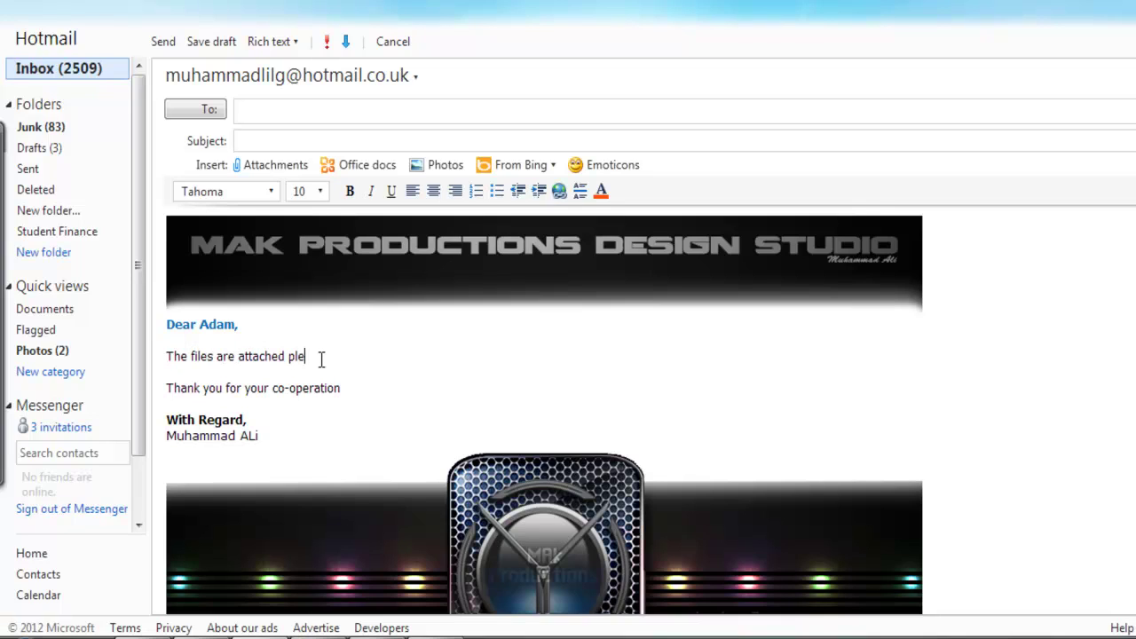
text(ase have a look :))
drag(167, 324, 228, 324)
click(198, 325)
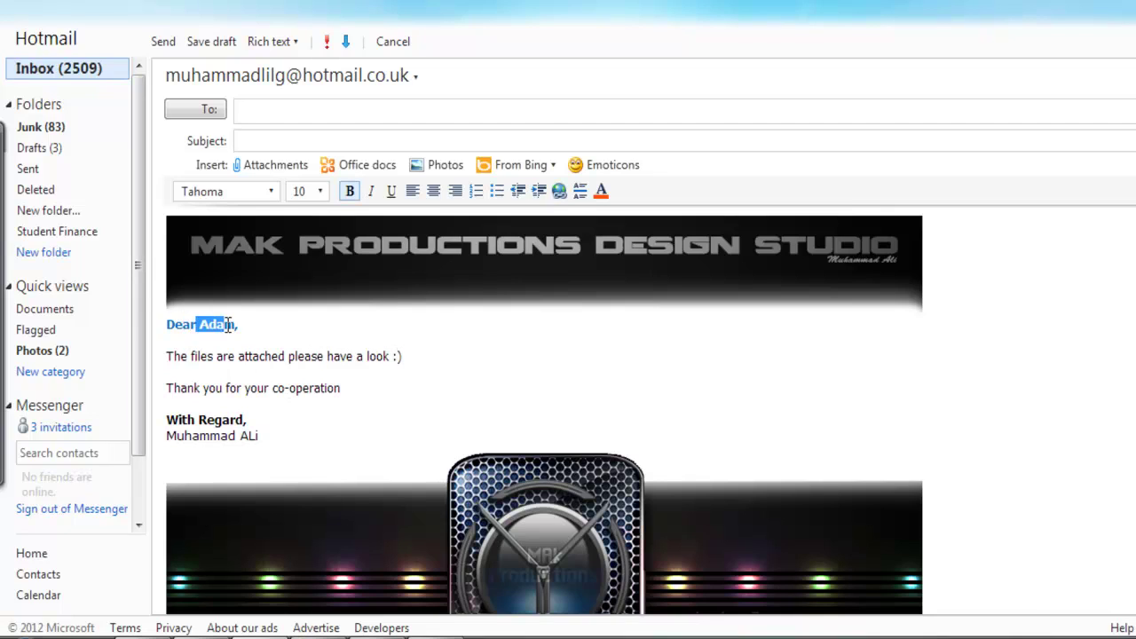
click(226, 325)
Enter the recipient's e-mail address in the To field and 'Work' as the subject
click(328, 114)
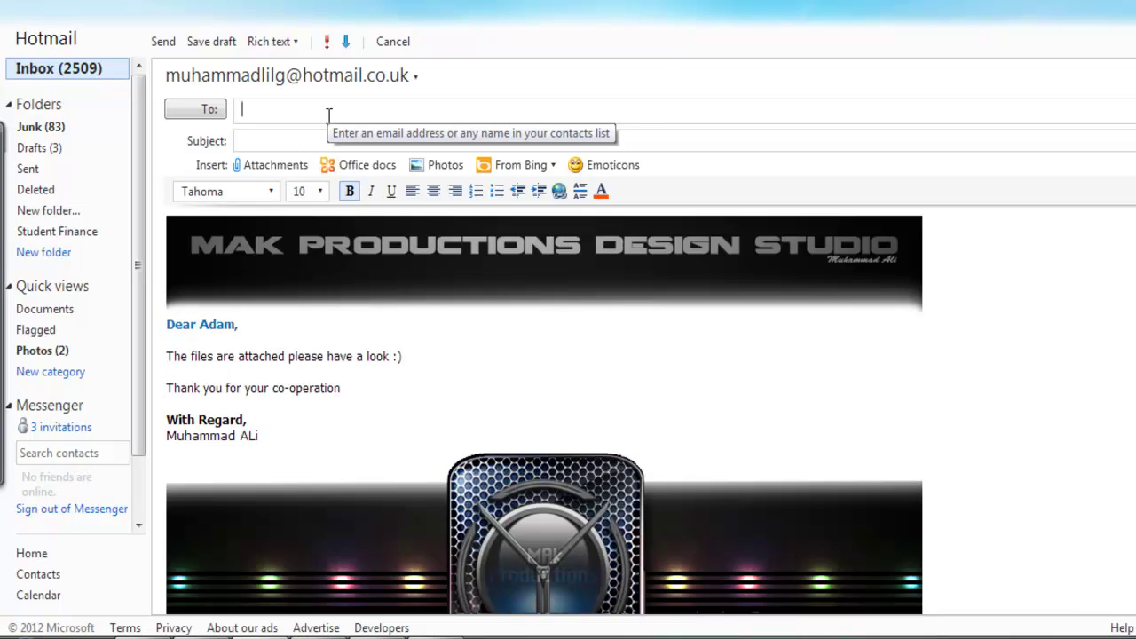
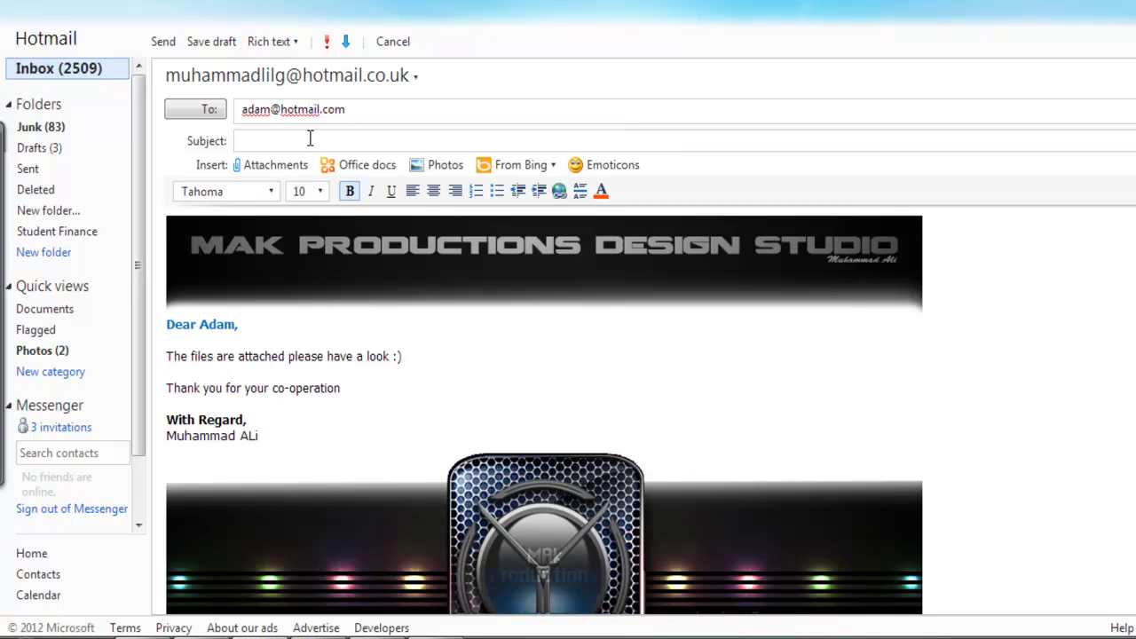
click(311, 140)
text(Work)
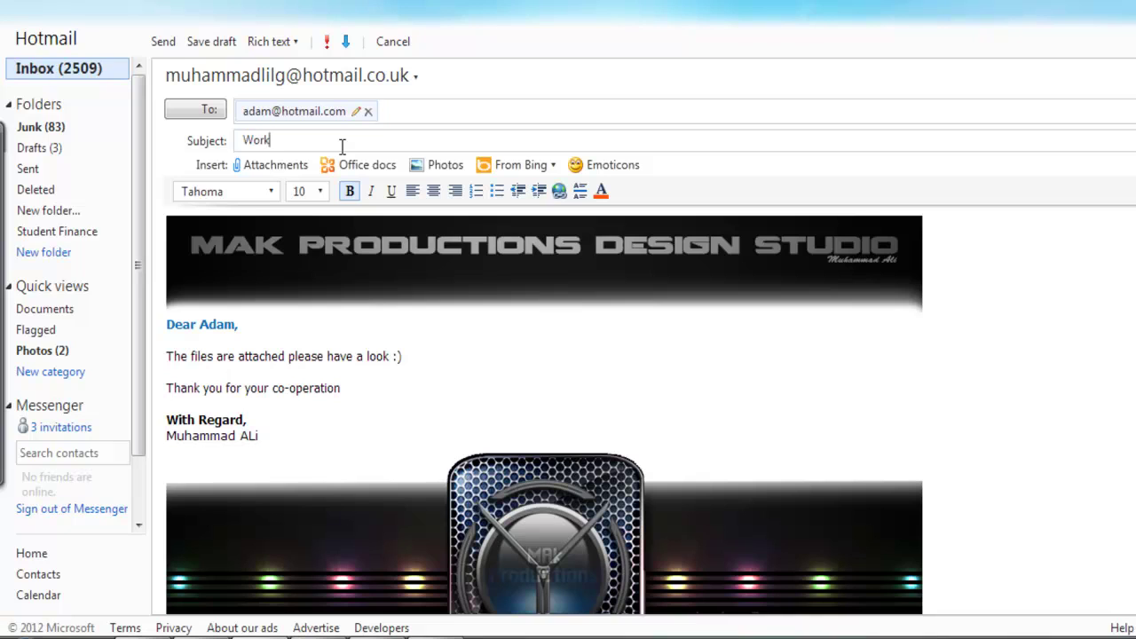
scroll(544, 413, down, 2)
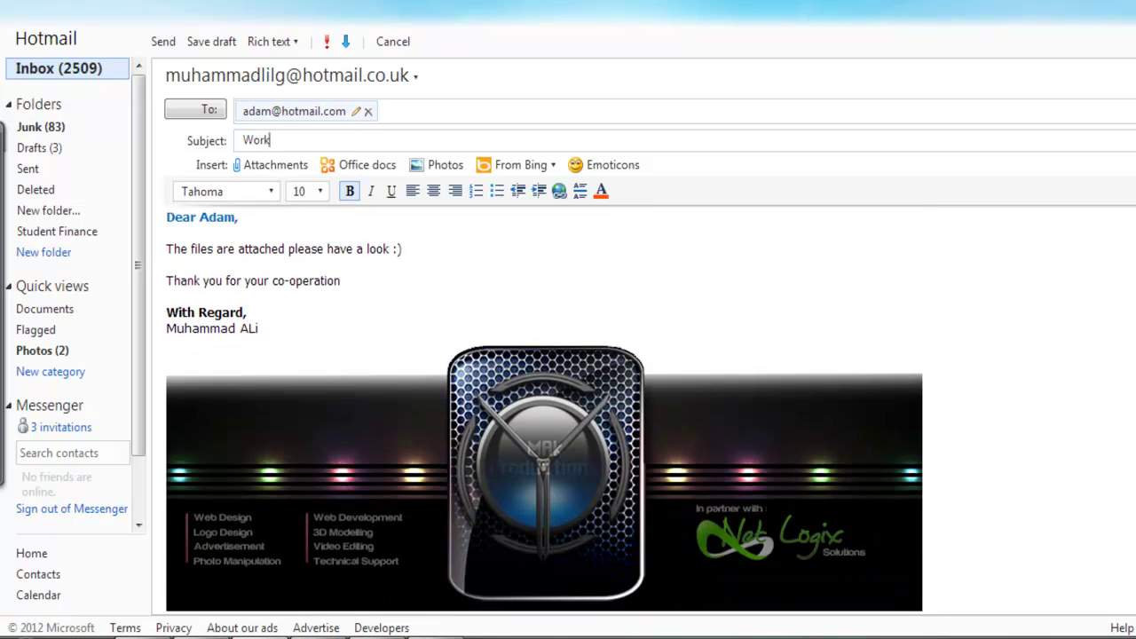
scroll(544, 412, up, 2)
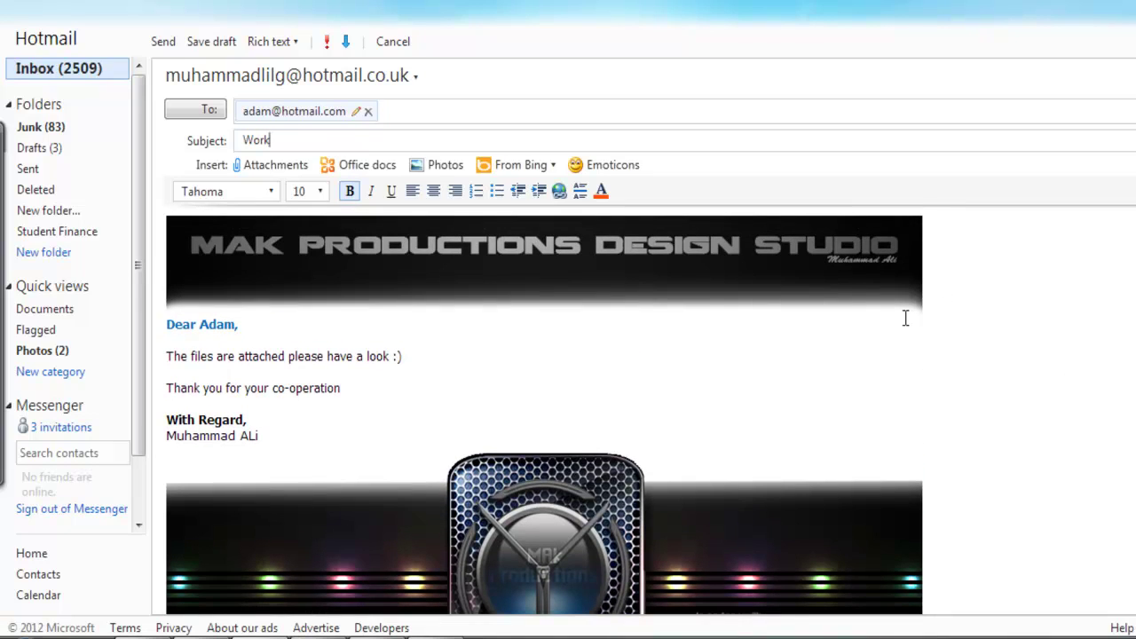